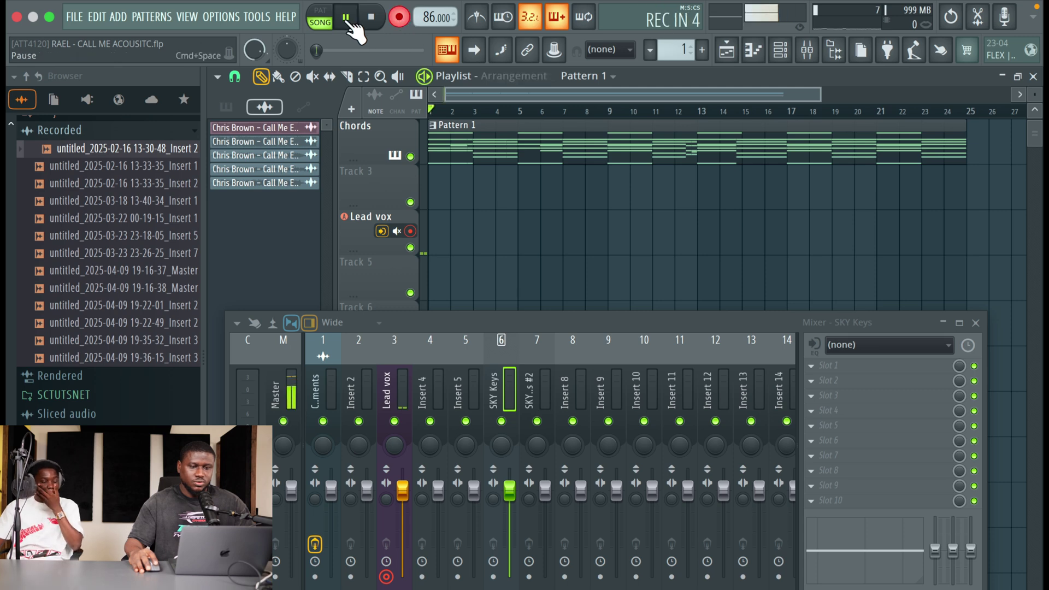
Check the Lead vox mixer track's input monitoring options while the vocal take records, and stop the recording around bar 22.
left_click(405, 382)
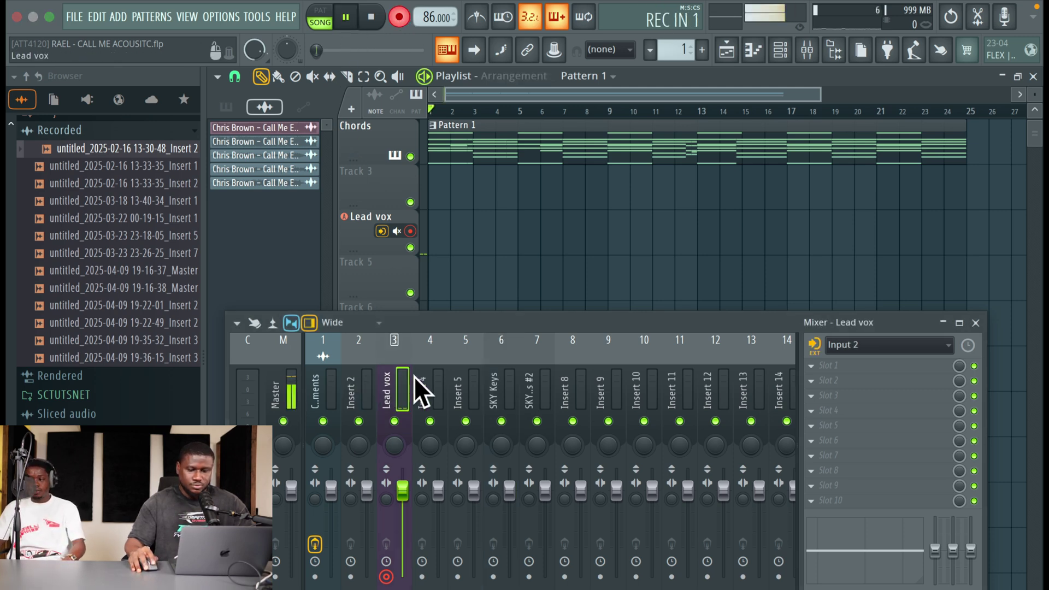
left_click(812, 344)
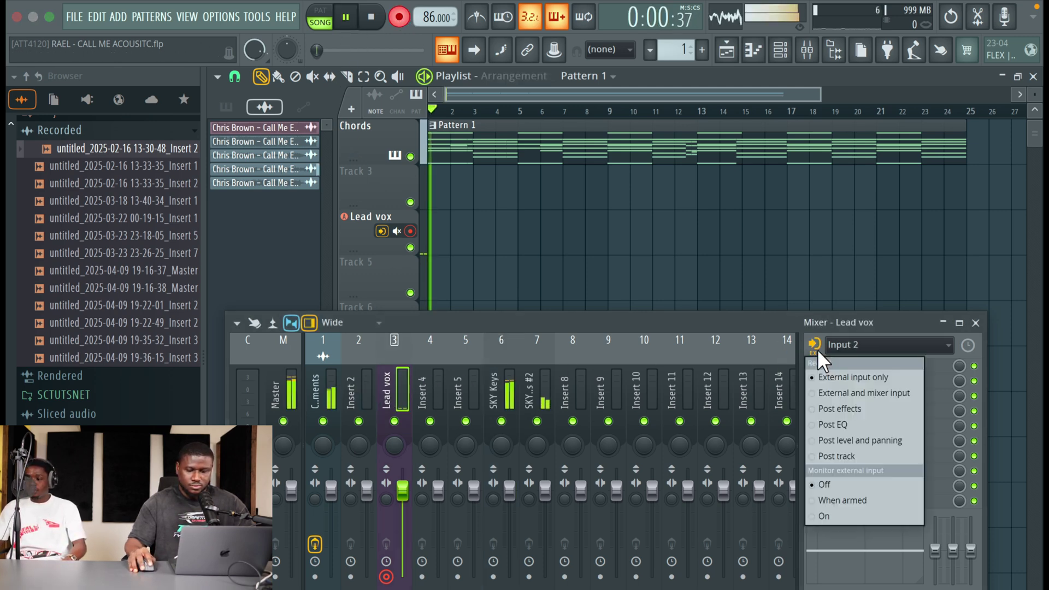
left_click(714, 325)
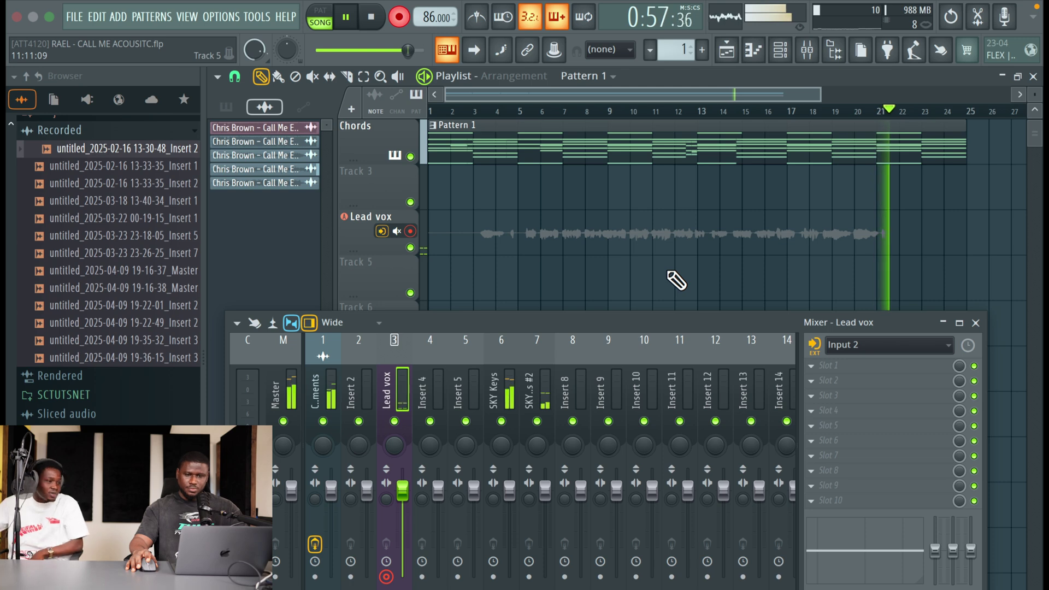
key("space")
Play back the recorded lead vocal with the chords from bar 3, and stop it.
left_click(462, 109)
key("space")
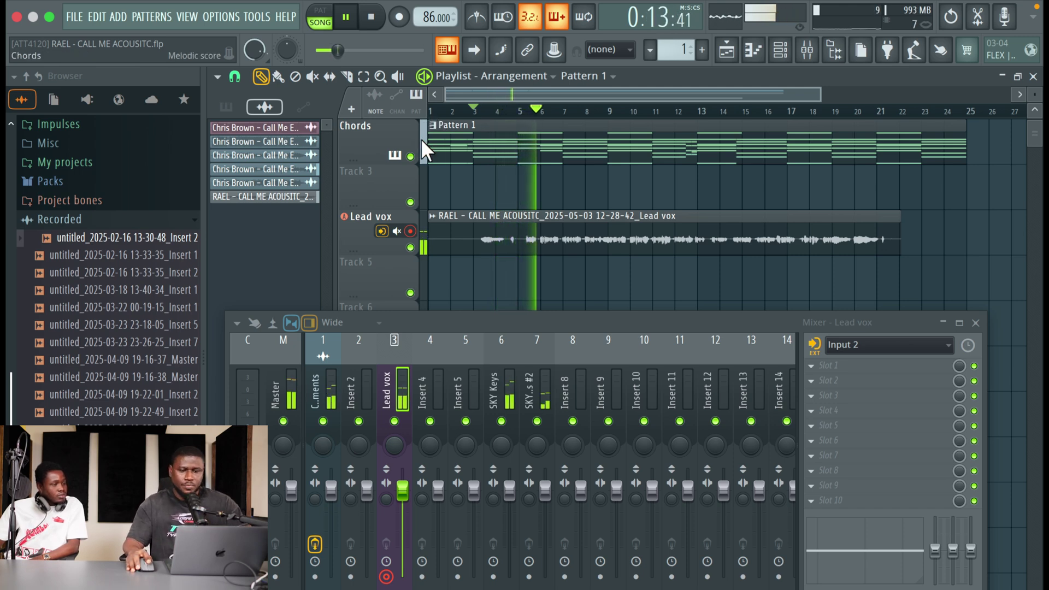
key("space")
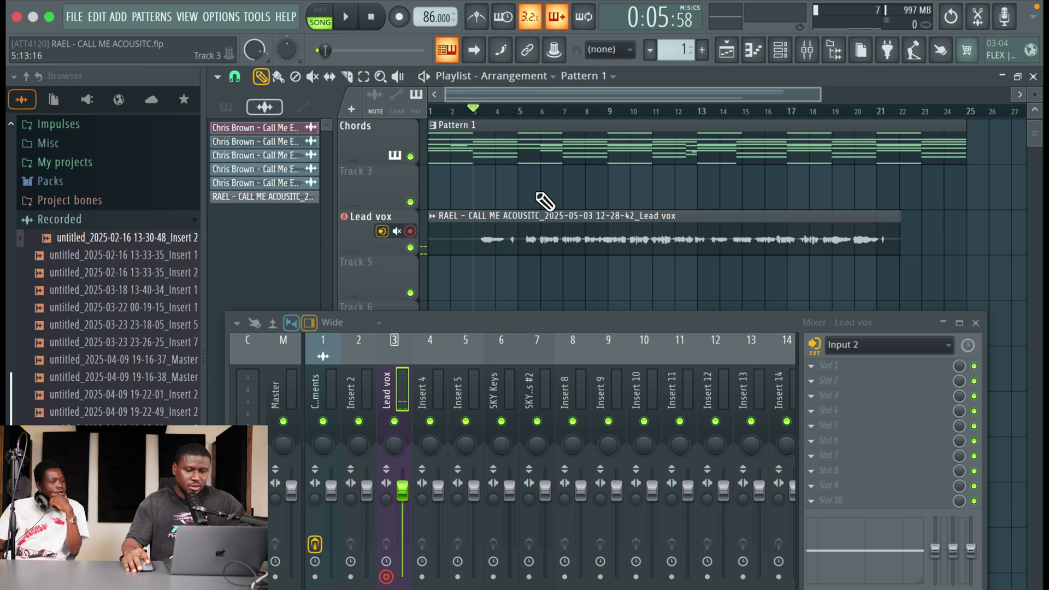
Move the two SKY Keys mixer tracks beside the instruments track and lower all three faders together to 77% (-5.4 dB) during playback.
left_click_drag(504, 403, 327, 385)
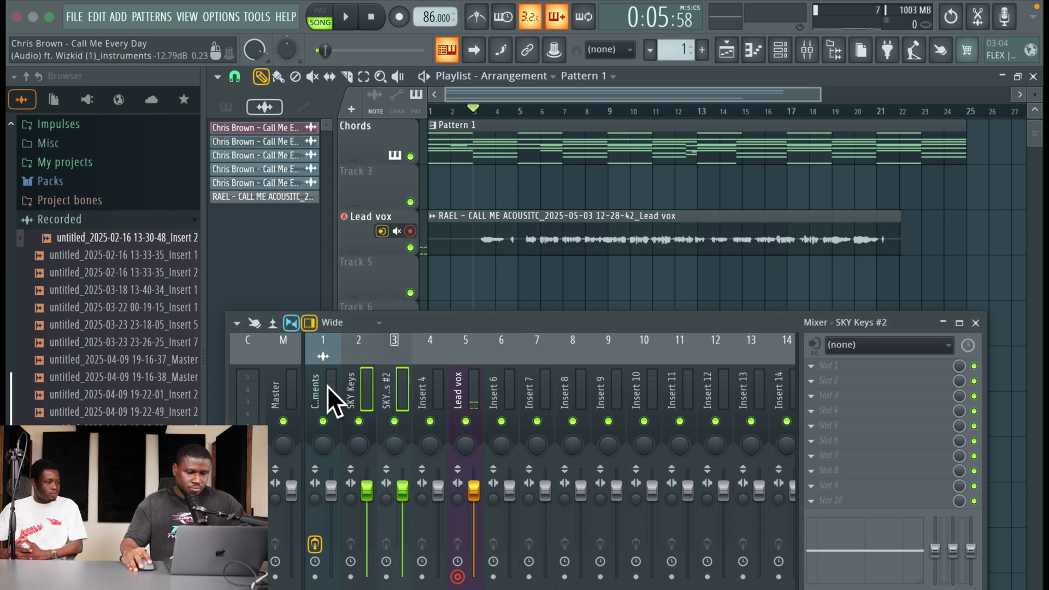
left_click_drag(366, 486, 367, 498)
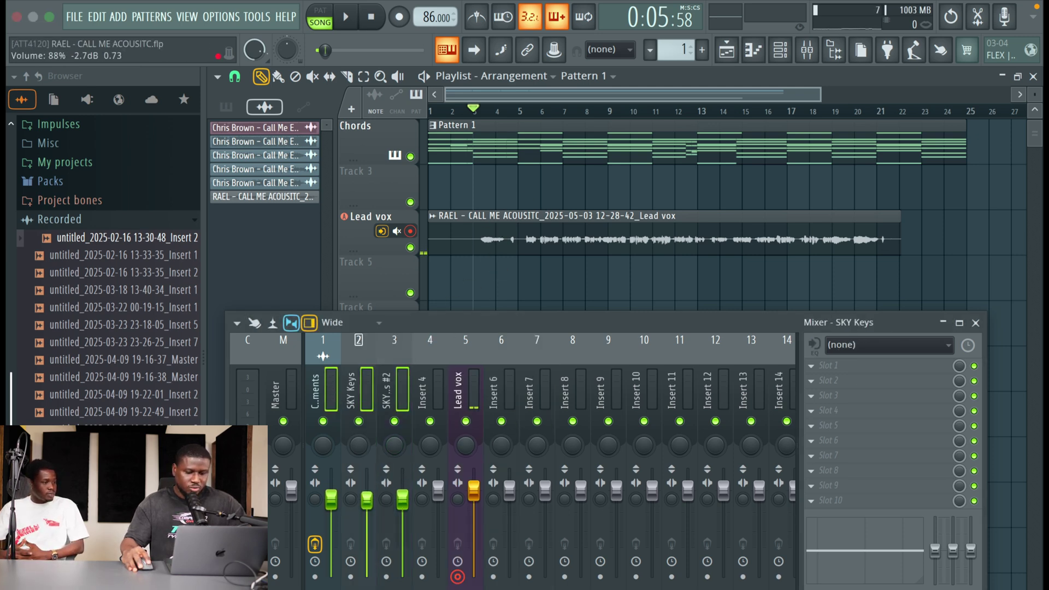
key("space")
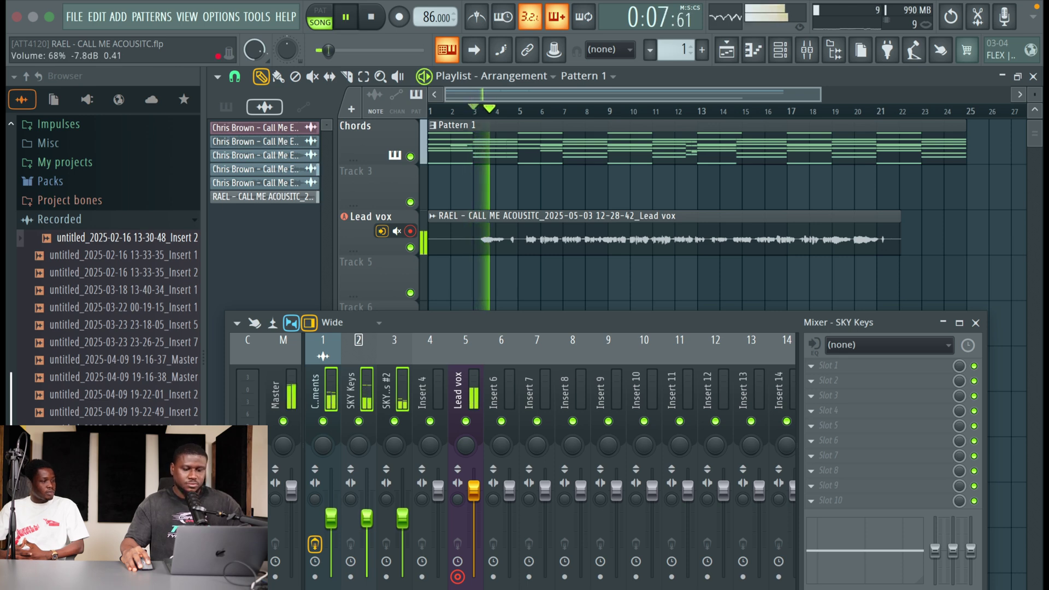
left_click_drag(367, 514, 366, 507)
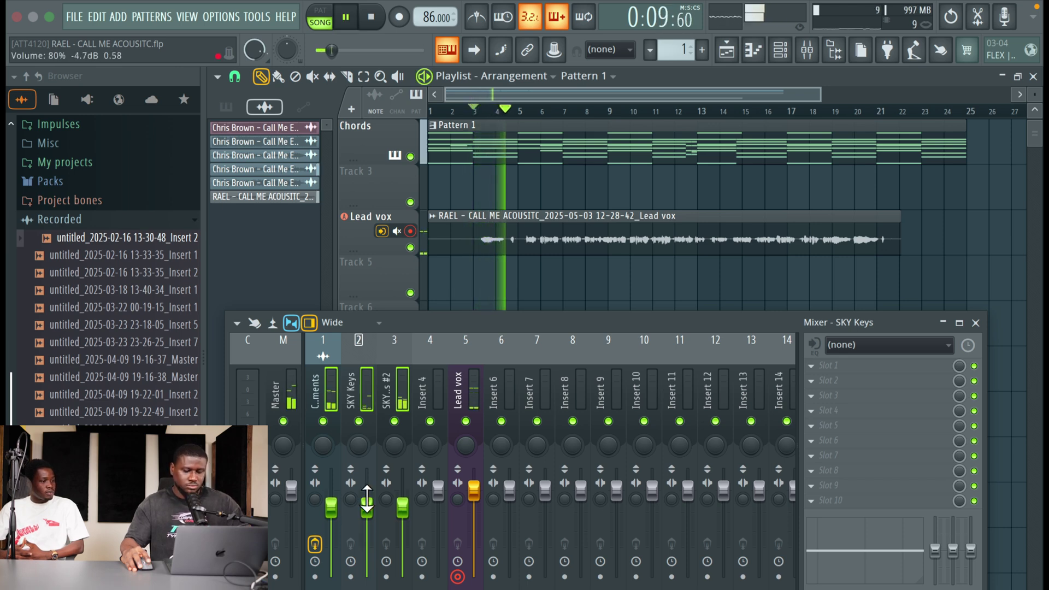
left_click_drag(369, 494, 370, 502)
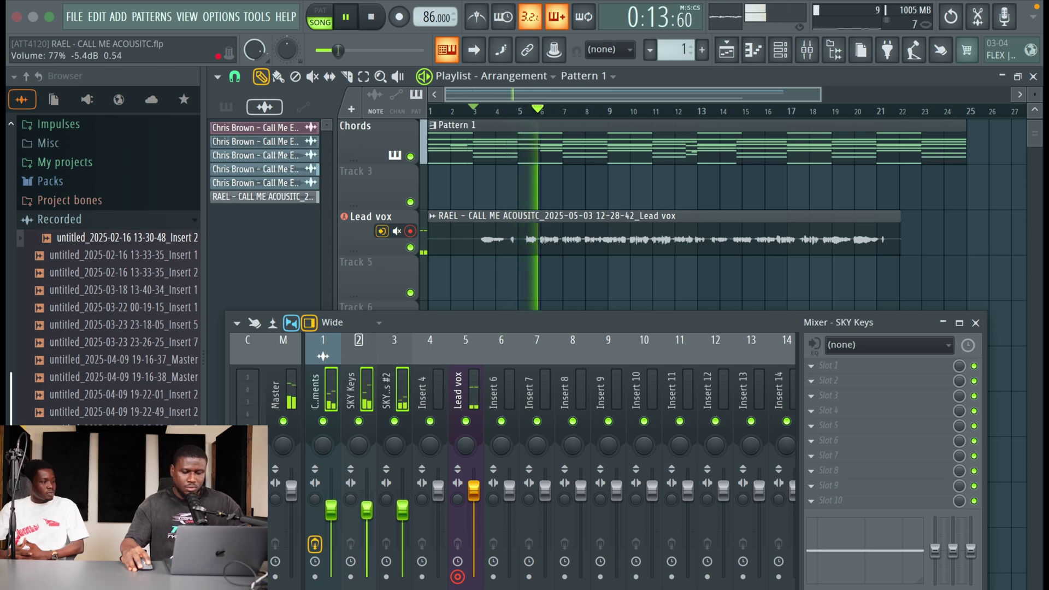
left_click_drag(366, 513, 365, 501)
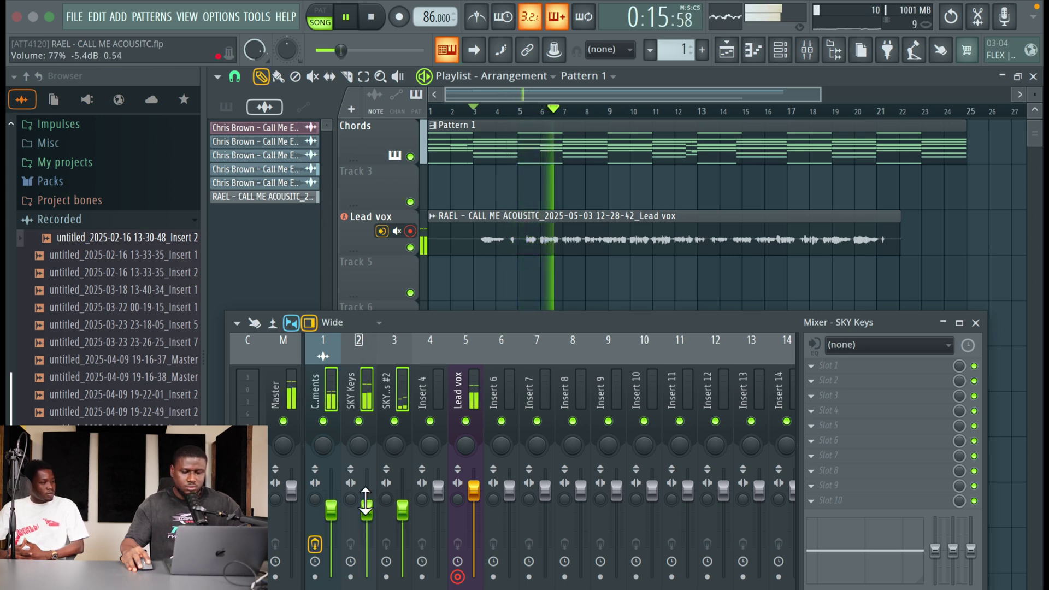
Select the Lead vox mixer track, save the project while listening to the balance, and stop playback.
left_click(517, 387)
left_click(474, 382)
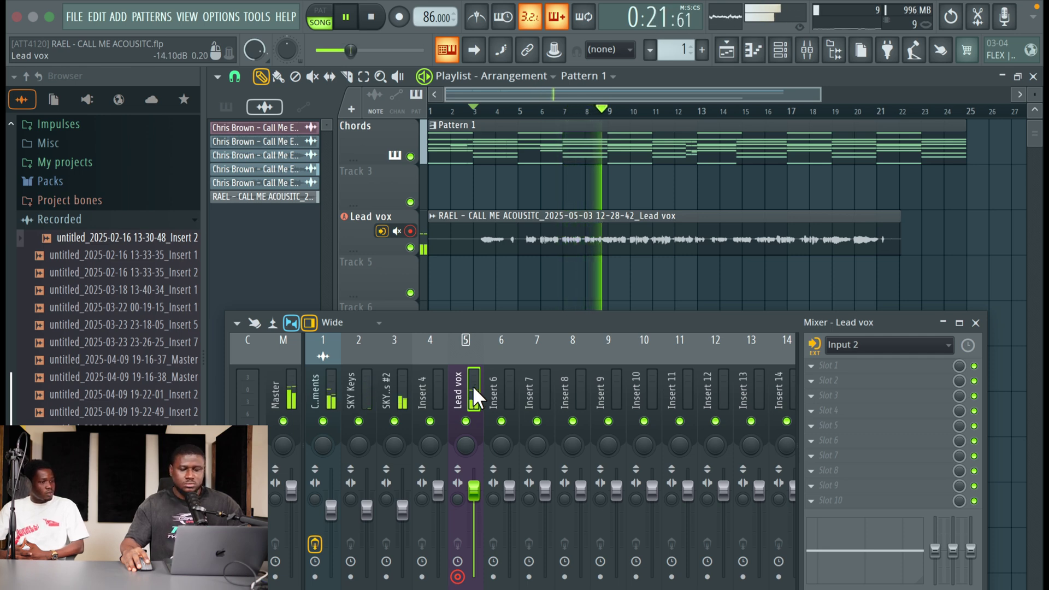
key("super+s")
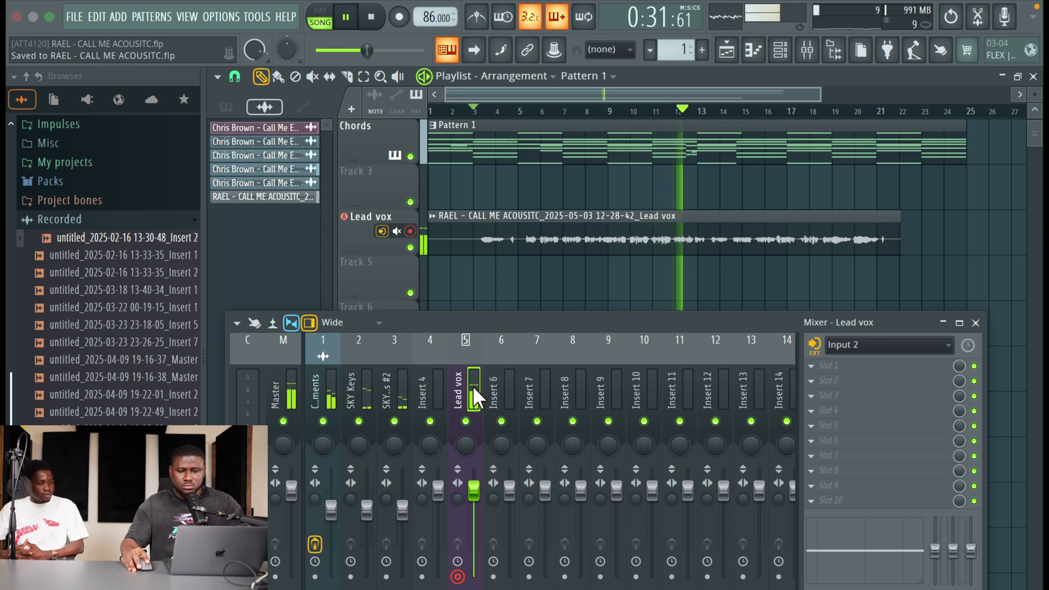
key("space")
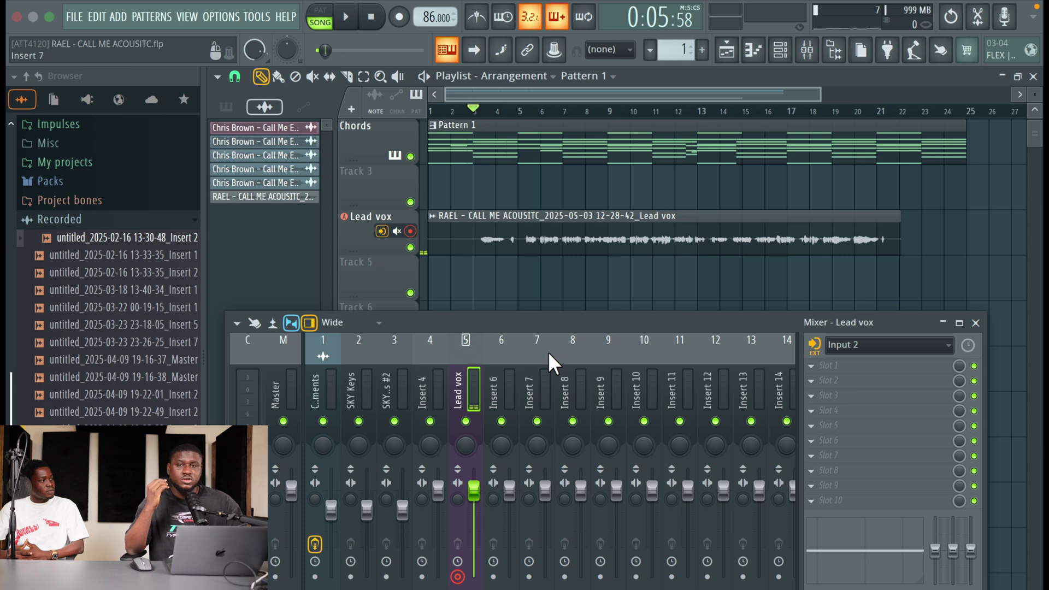
Solo the Lead vox playlist track to audition it from bar 7, and re-enable the Chords track.
left_click(409, 247, "ctrl")
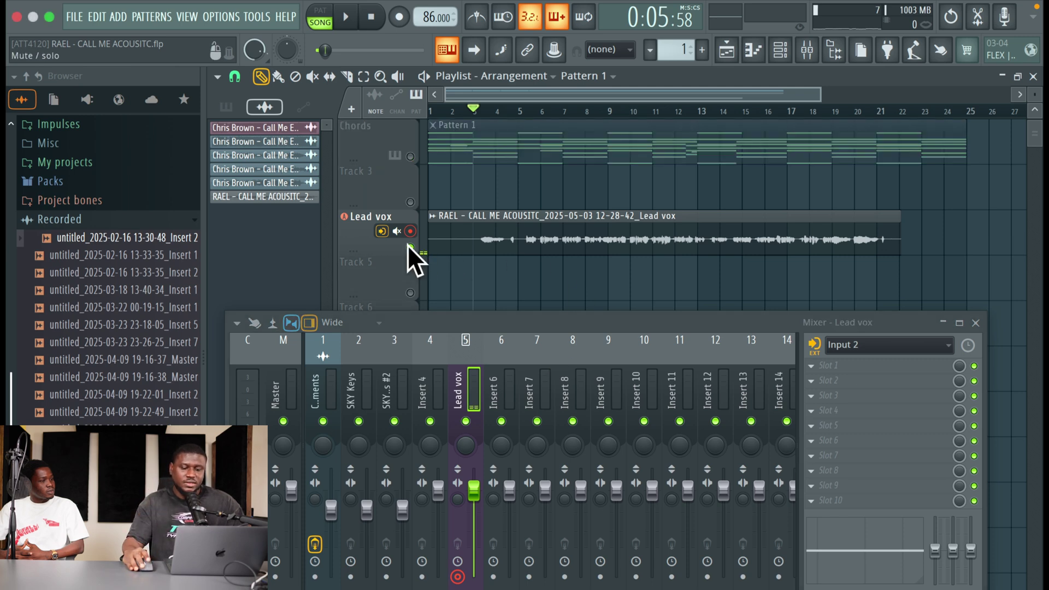
key("space")
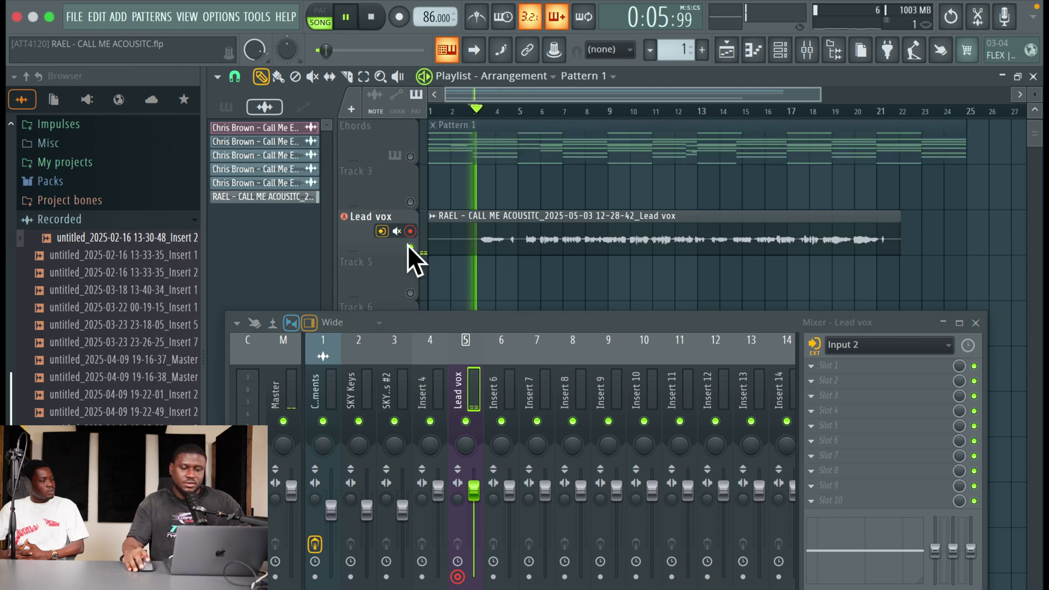
left_click(565, 115)
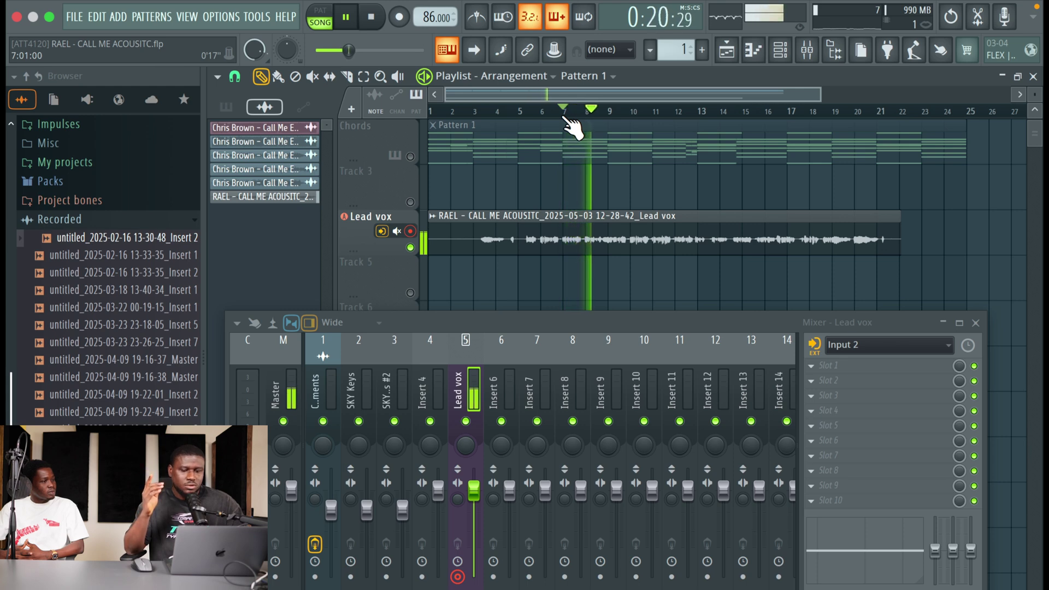
key("space")
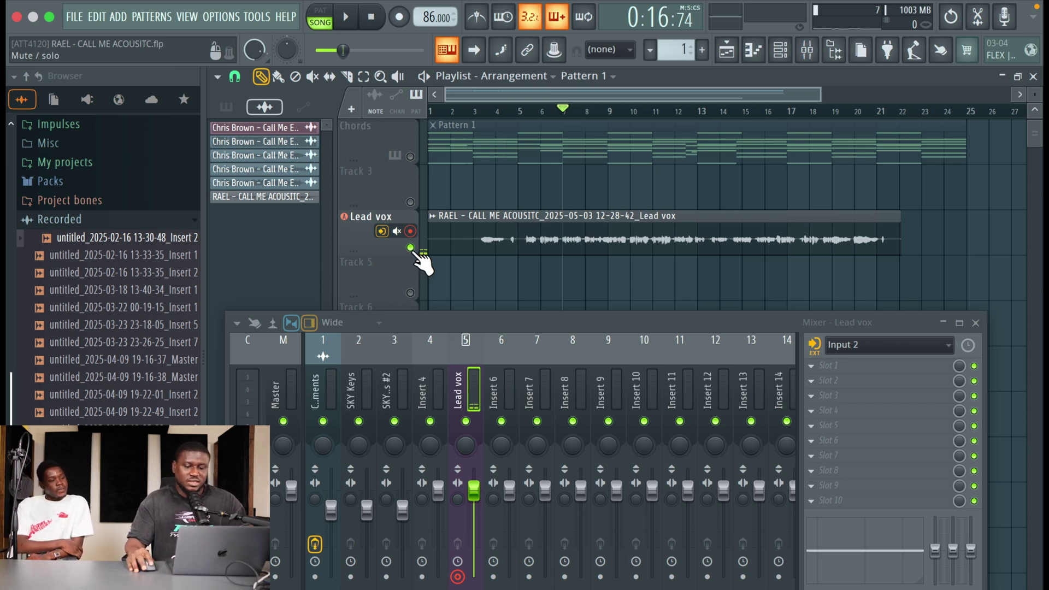
left_click(411, 156)
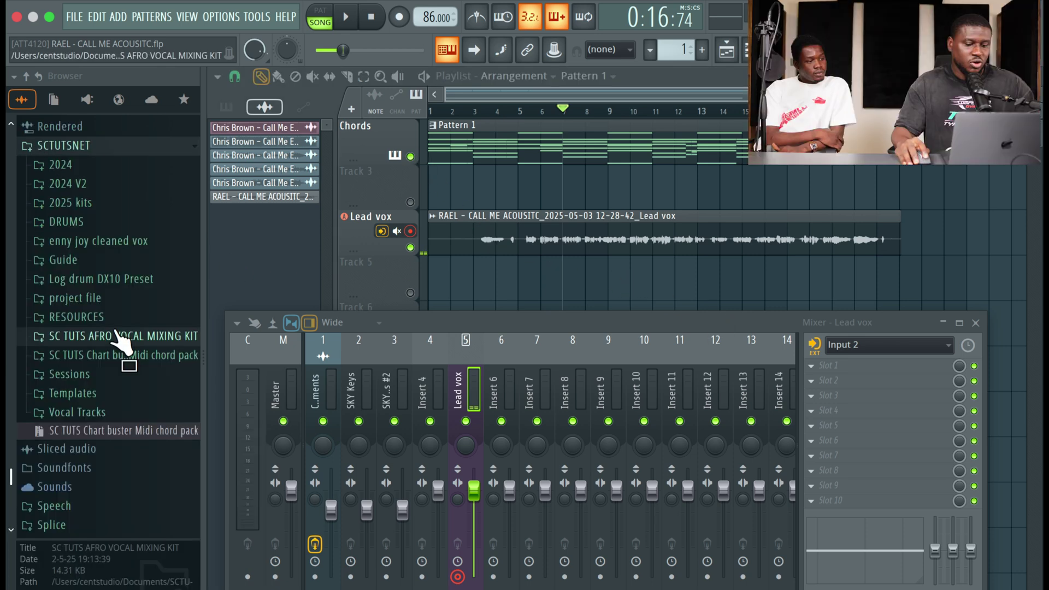
Load the Natural tuning - Premium preset from the SC AFRO VOCAL MIXING KIT's TUNING folder onto the Lead vox mixer track.
left_click(120, 334)
left_click(129, 360)
scroll(129, 366, "down", 2)
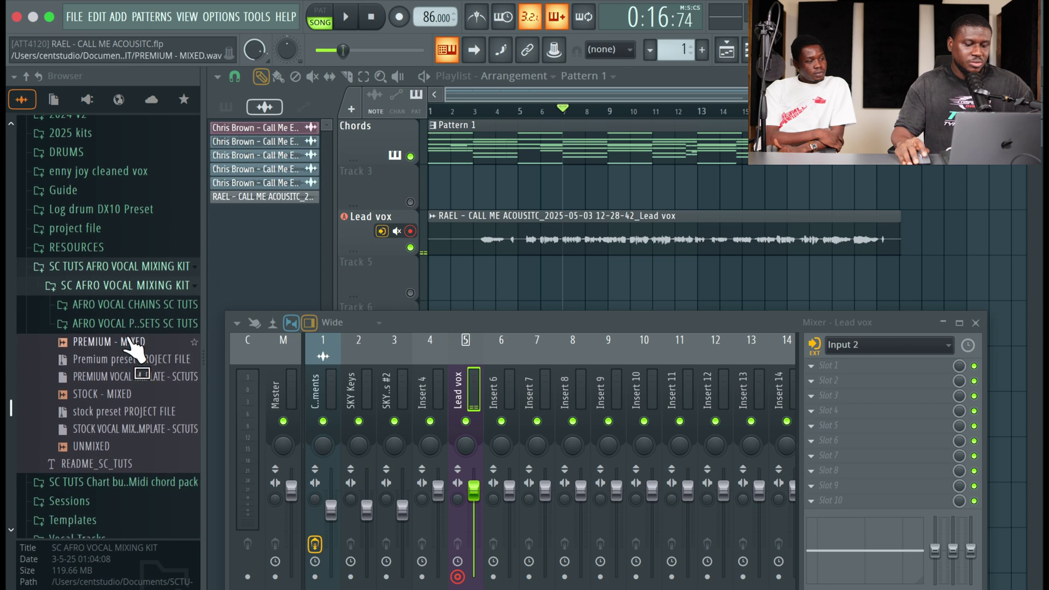
left_click(131, 326)
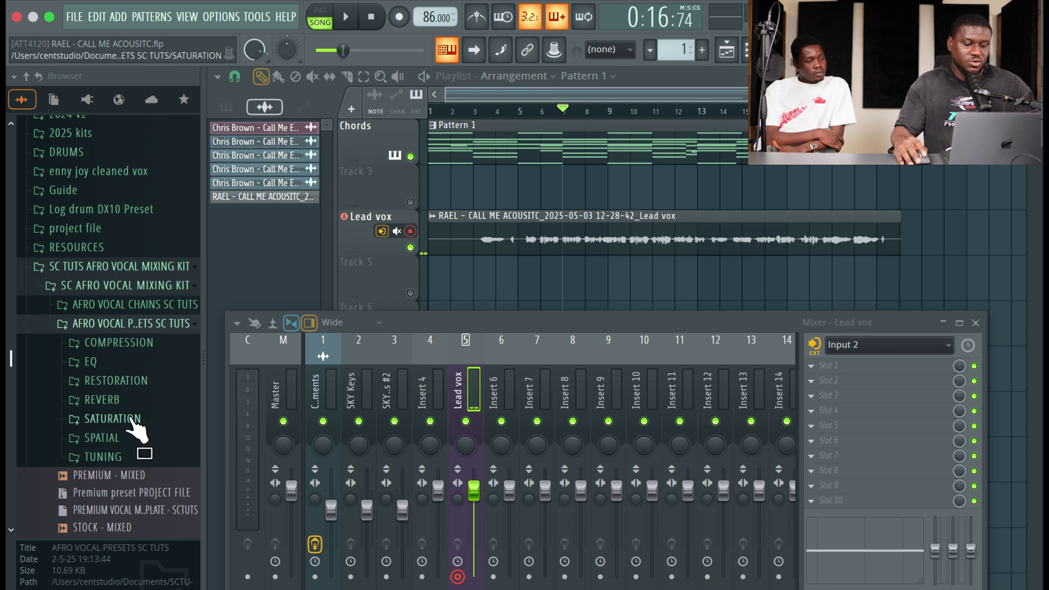
left_click(135, 453)
scroll(136, 448, "down", 2)
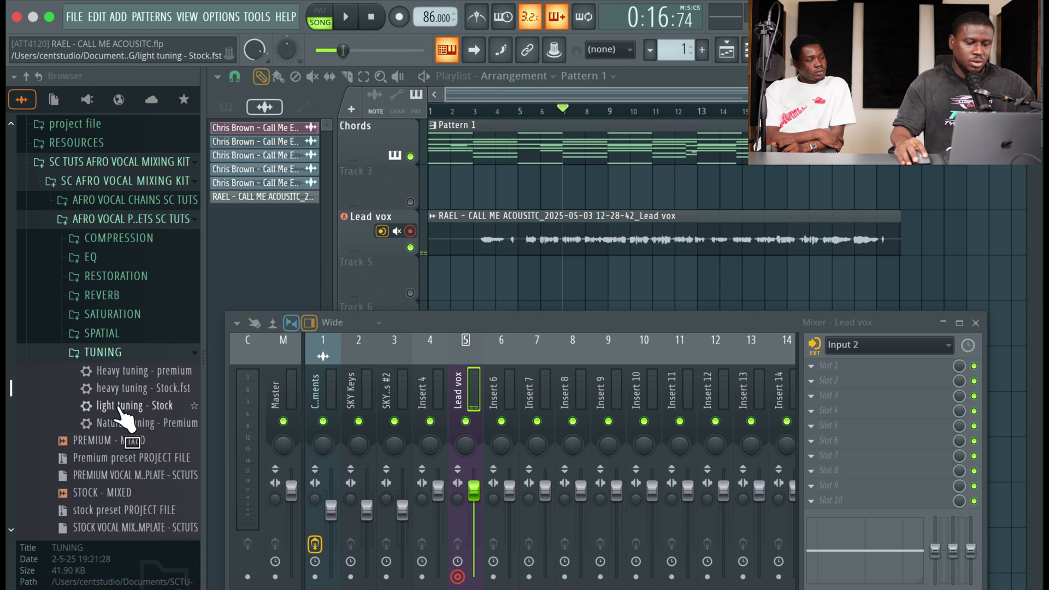
left_click_drag(120, 427, 418, 407)
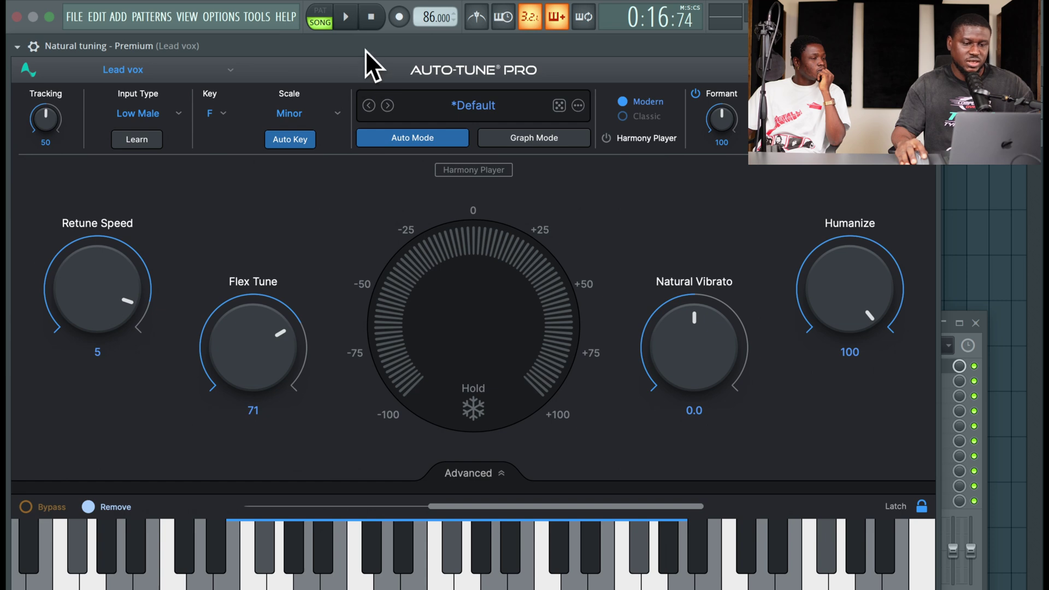
Set the Auto-Tune Pro key to E on Lead vox, close the plugin and play back the tuned vocal with the chords.
left_click_drag(365, 51, 658, 103)
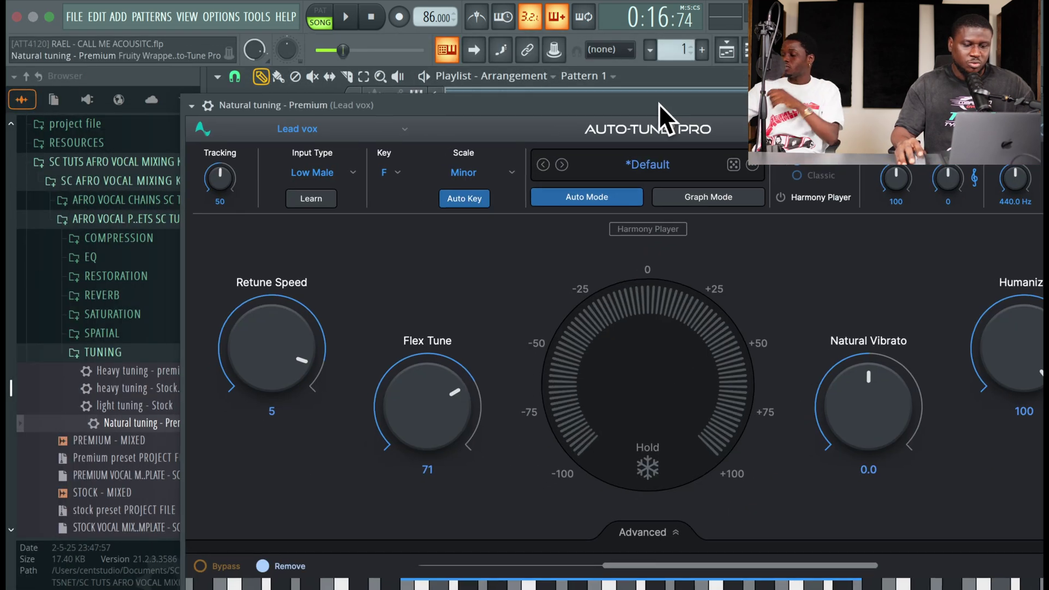
left_click(389, 173)
left_click(404, 302)
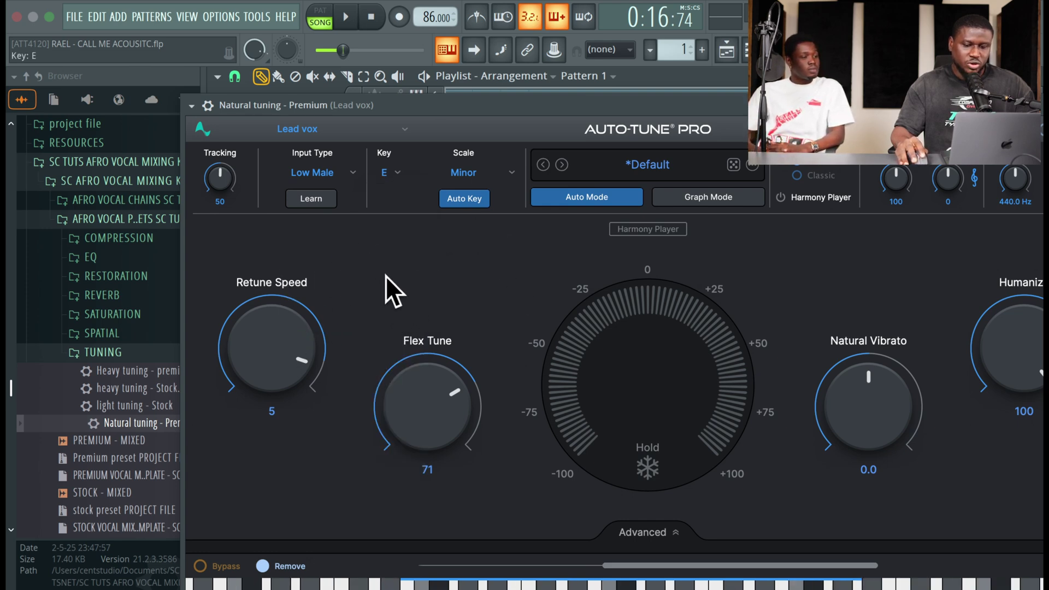
left_click_drag(653, 107, 555, 64)
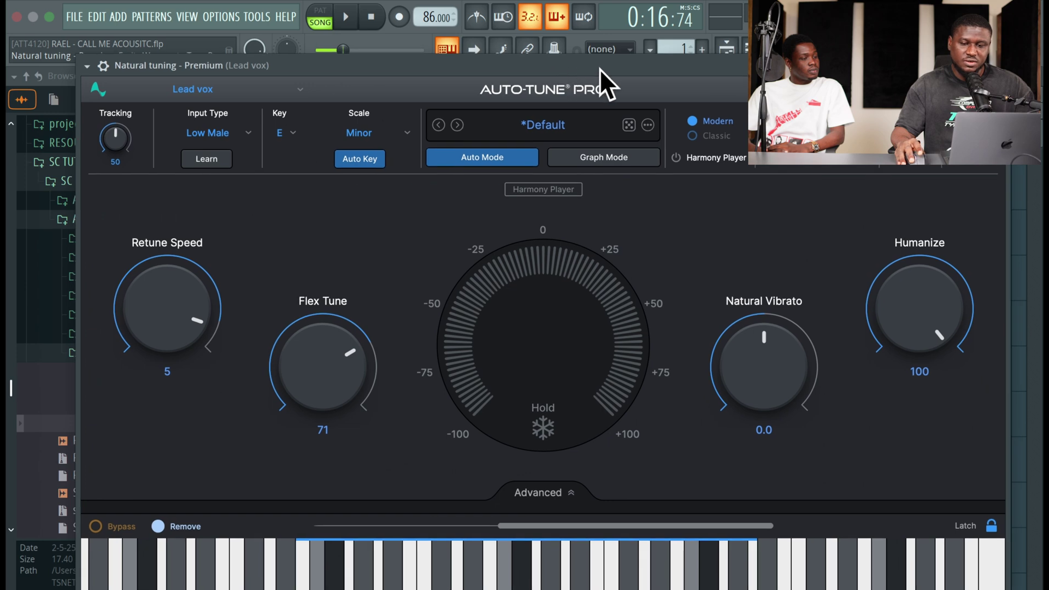
left_click_drag(703, 70, 712, 90)
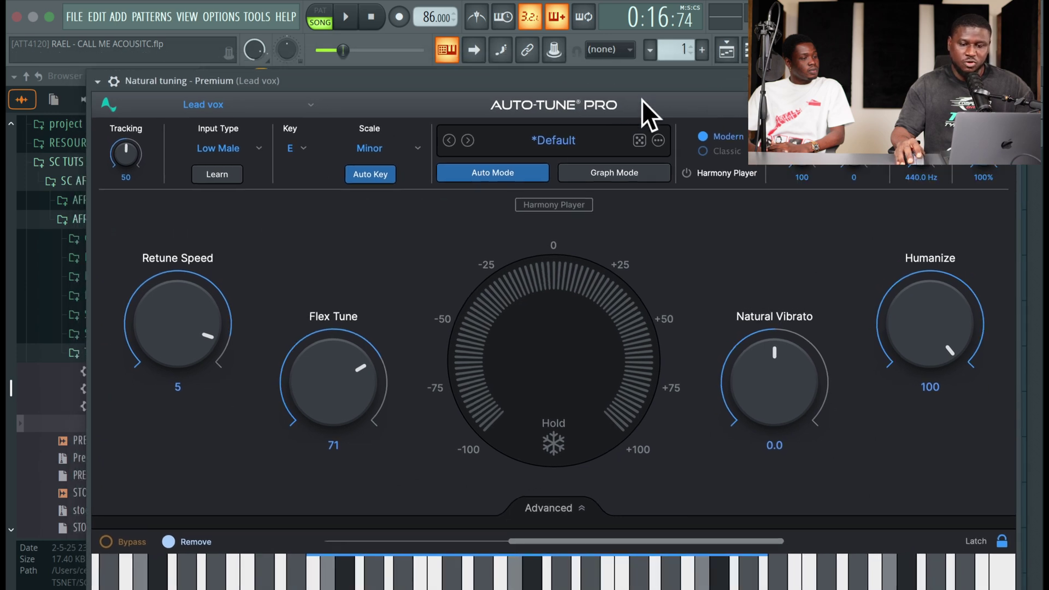
left_click(1012, 80)
key("space")
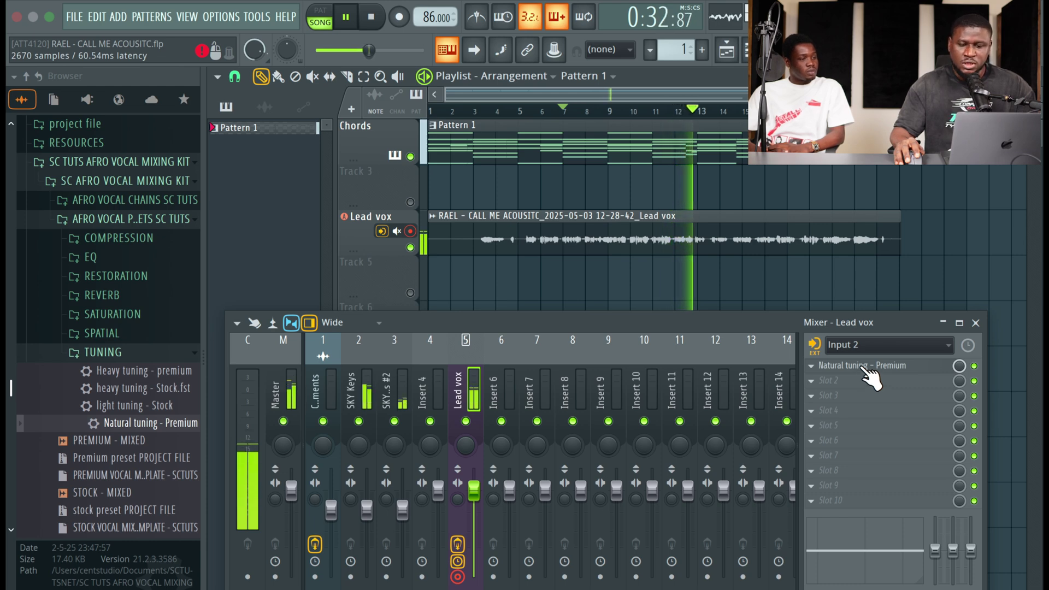
key("space")
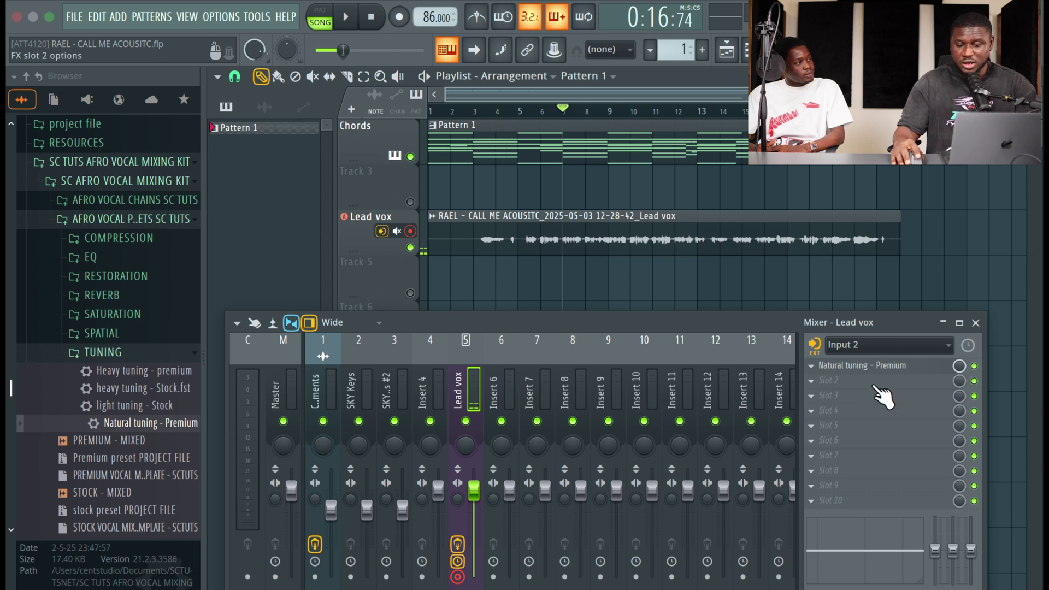
Review the Natural tuning - Premium settings on the Lead vox track and save the project.
left_click(881, 365)
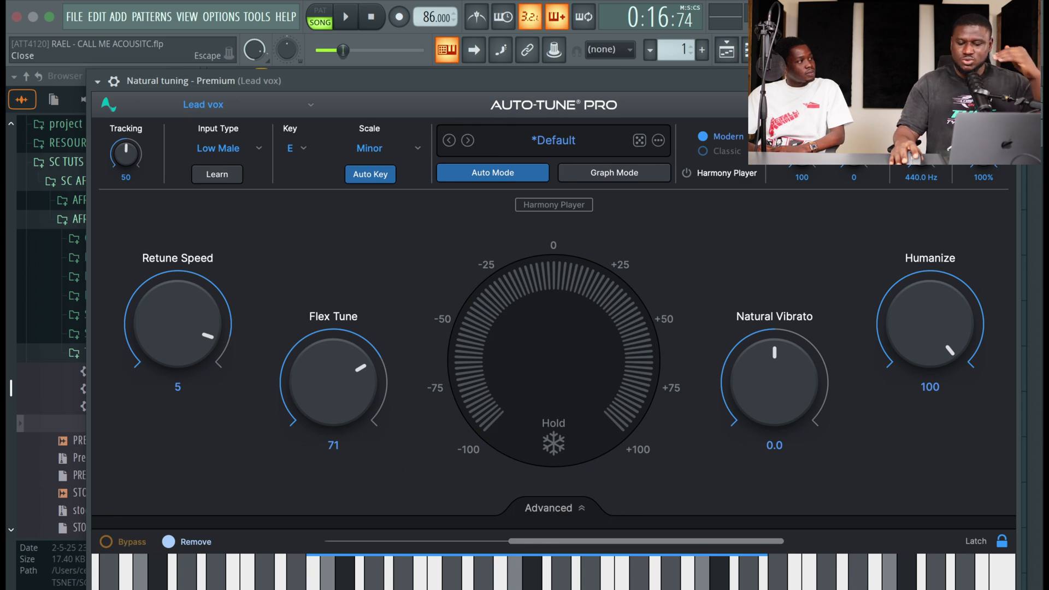
key("Escape")
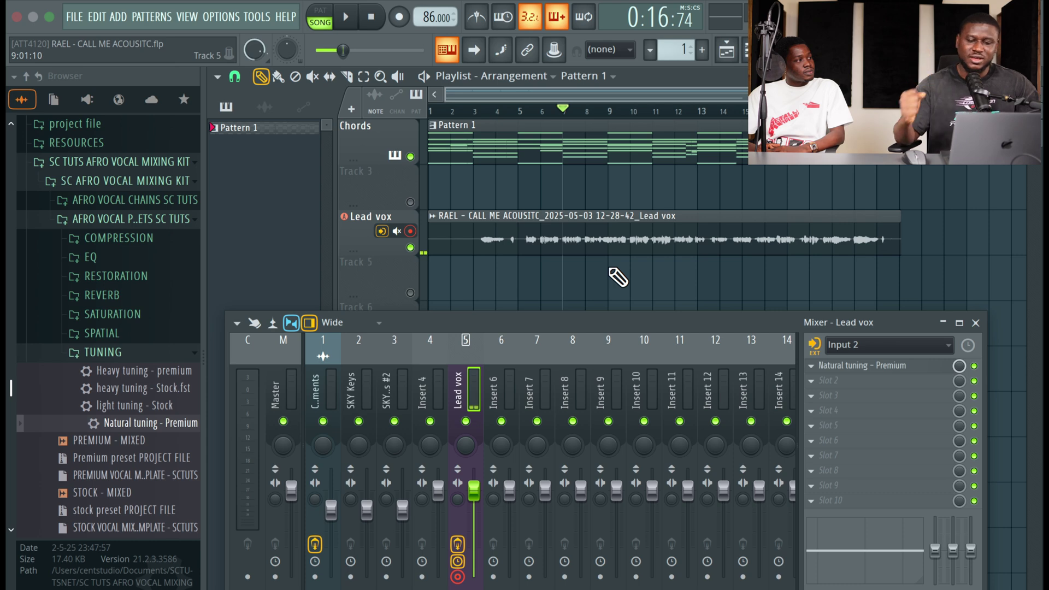
key("super+s")
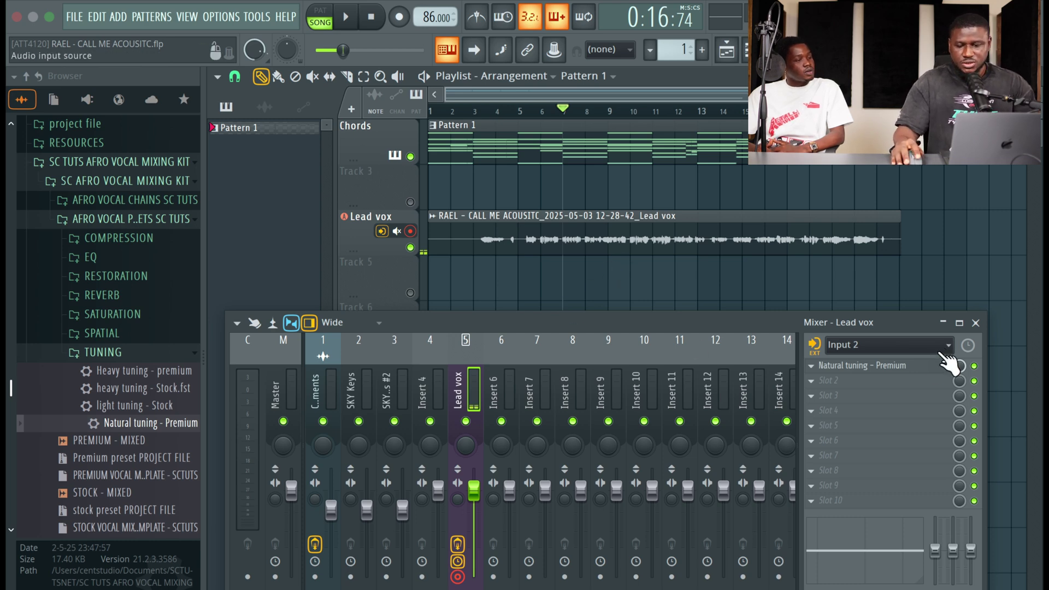
left_click(896, 365)
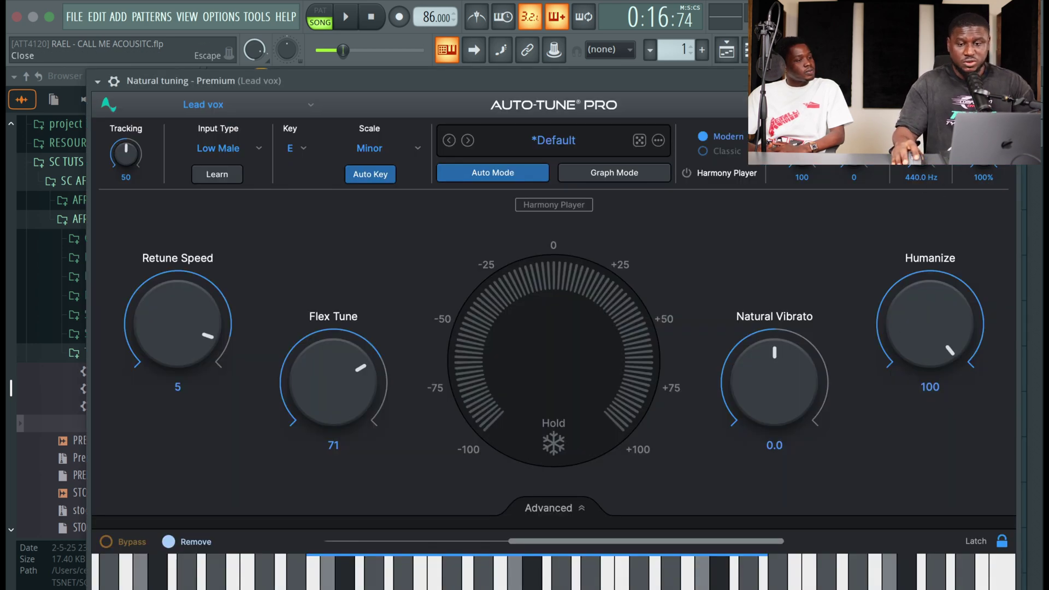
left_click(1008, 80)
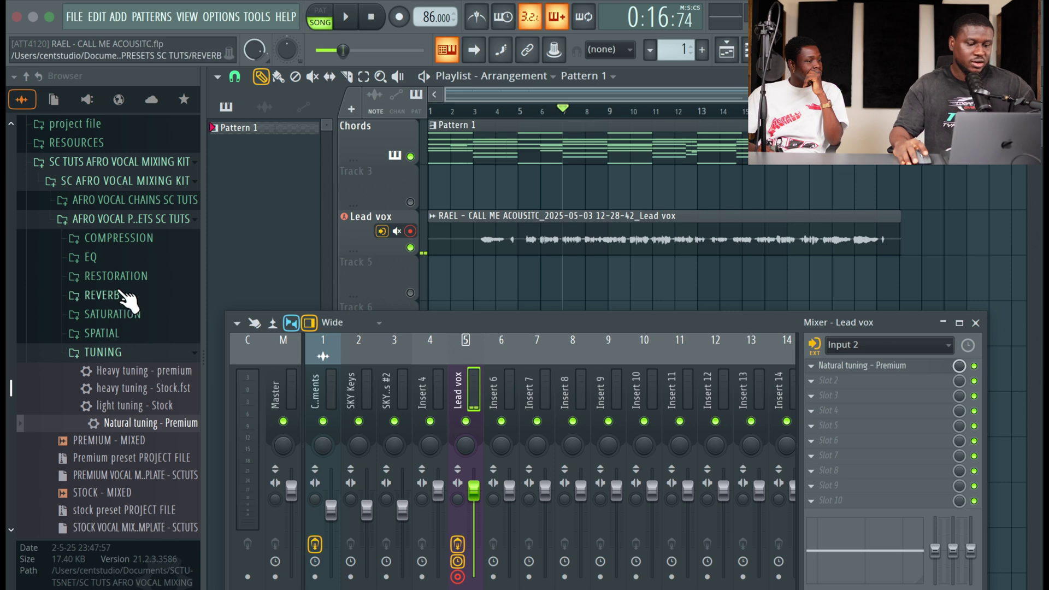
Load the crisp vocal - Stock preset from the kit's EQ folder into slot 2 of the Lead vox mixer track.
left_click(124, 257)
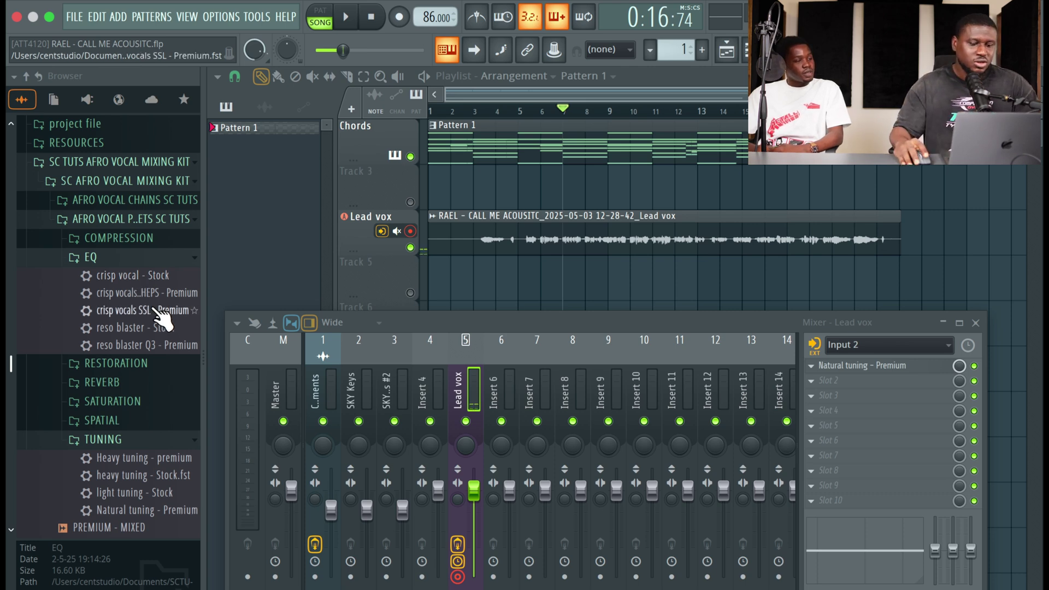
left_click(102, 277)
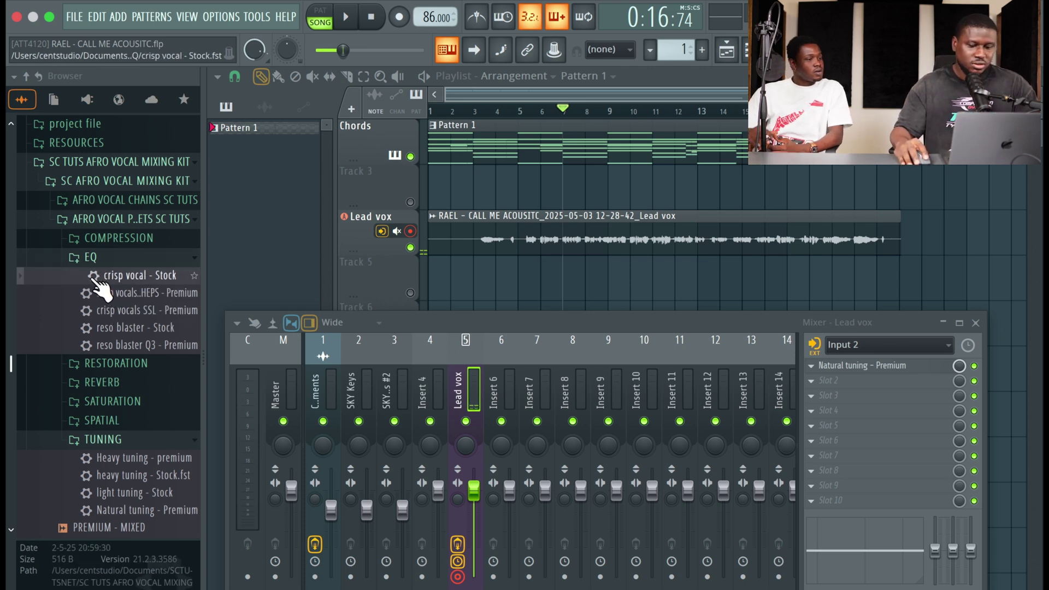
left_click_drag(98, 280, 854, 383)
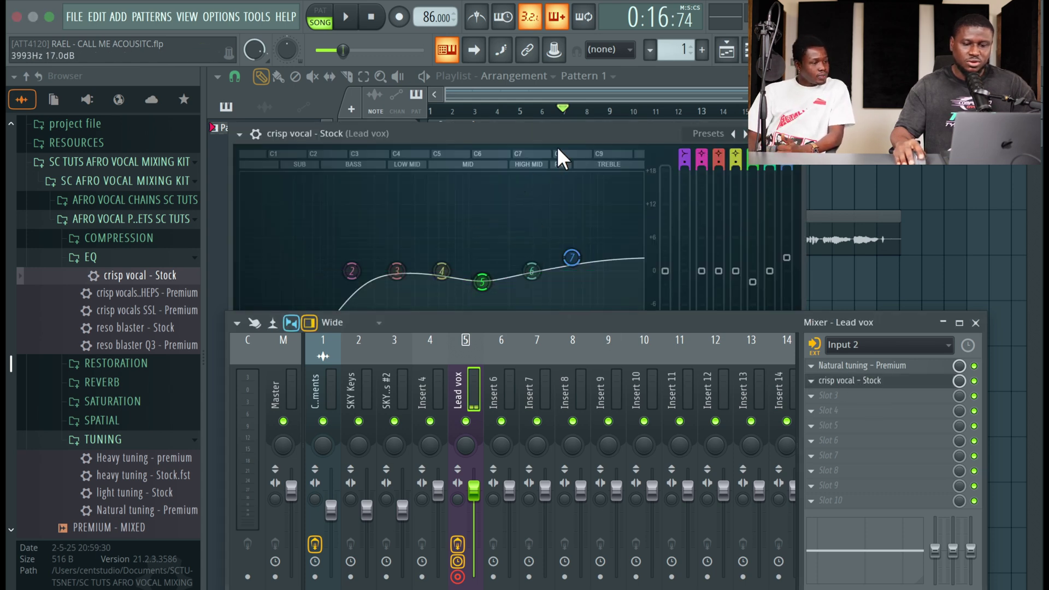
Play back the song and compare the lead vocal with the crisp vocal - Stock EQ bypassed and re-enabled.
left_click_drag(576, 129, 659, 64)
key("space")
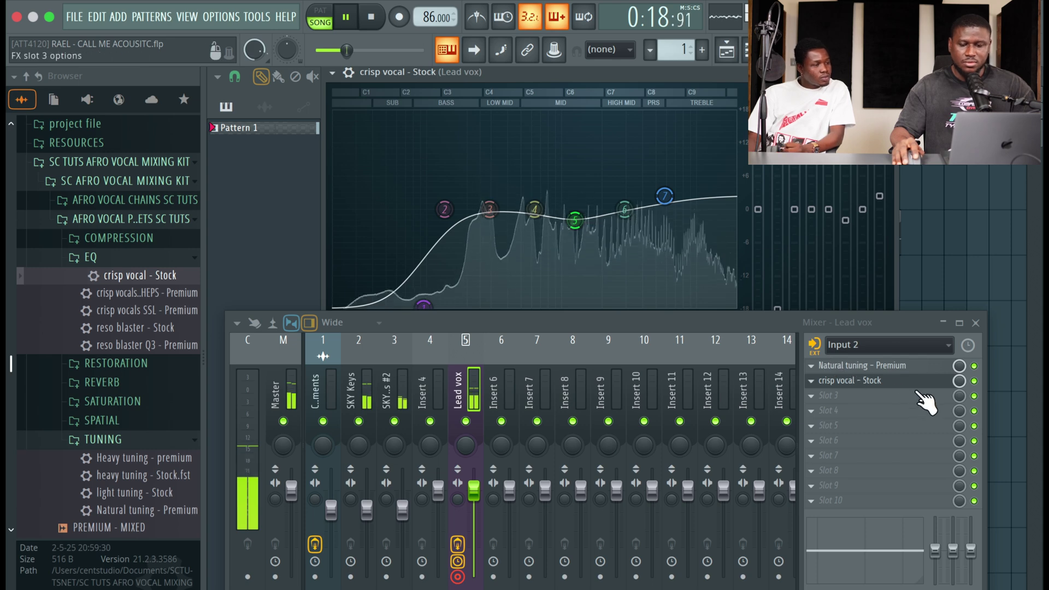
left_click(974, 381)
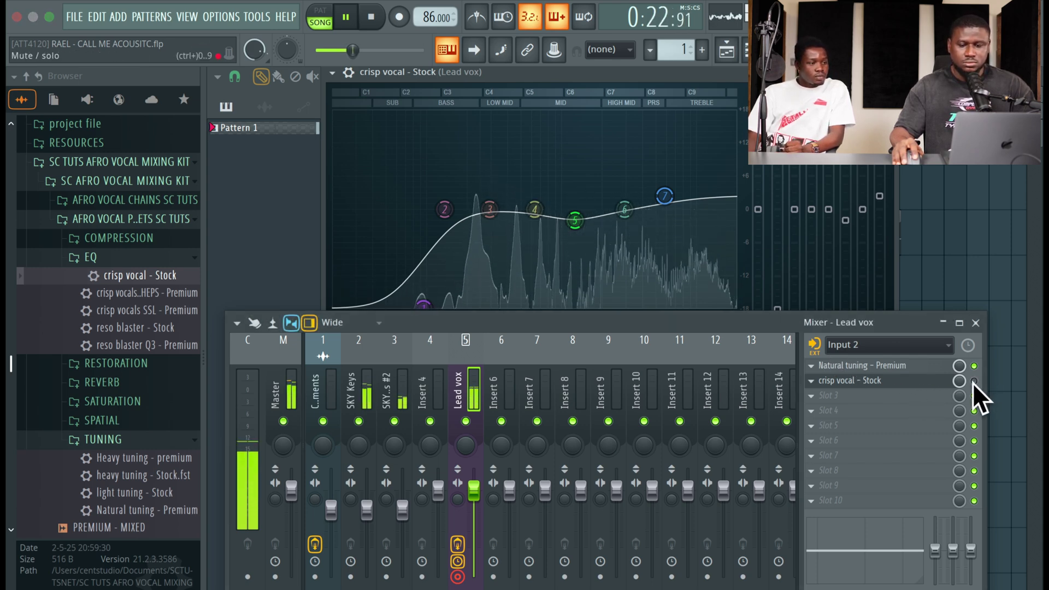
left_click(974, 381)
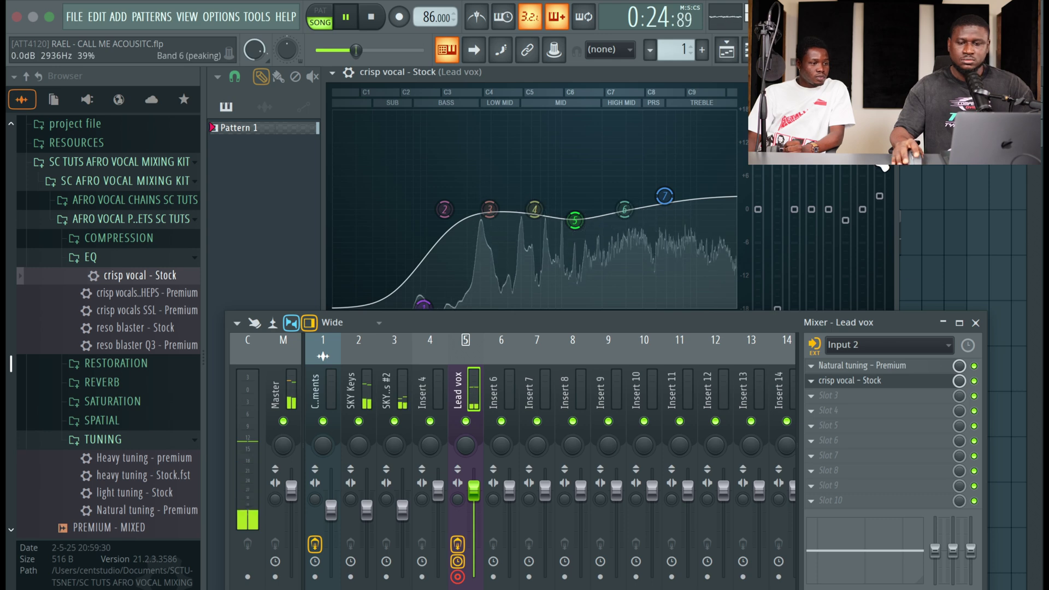
key("F5")
key("space")
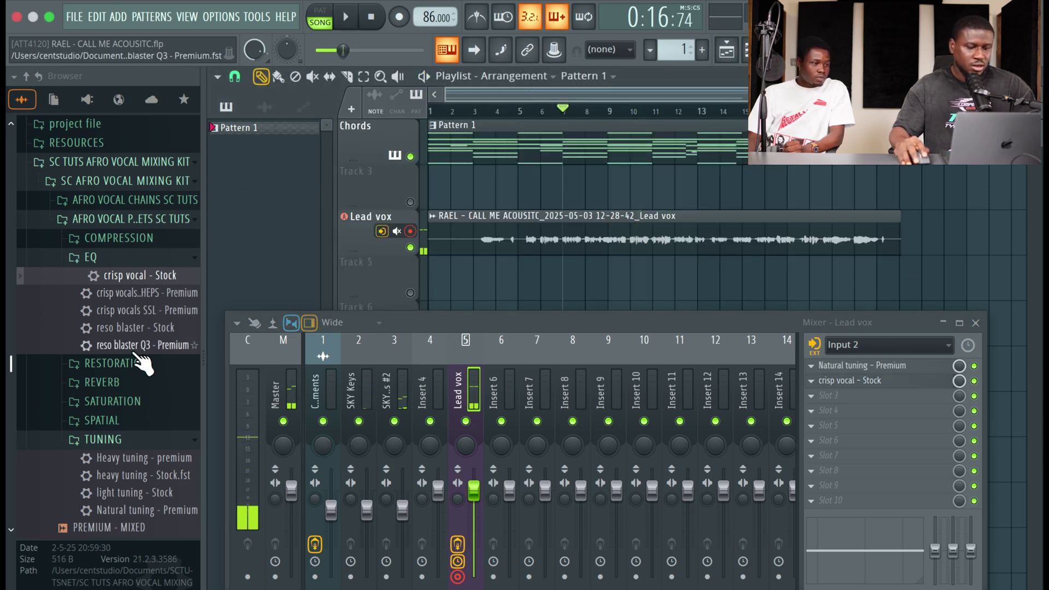
Load the crisp comp - Premium preset into Lead vox slot 3, audition it, and lower the Lead vox fader.
left_click(109, 239)
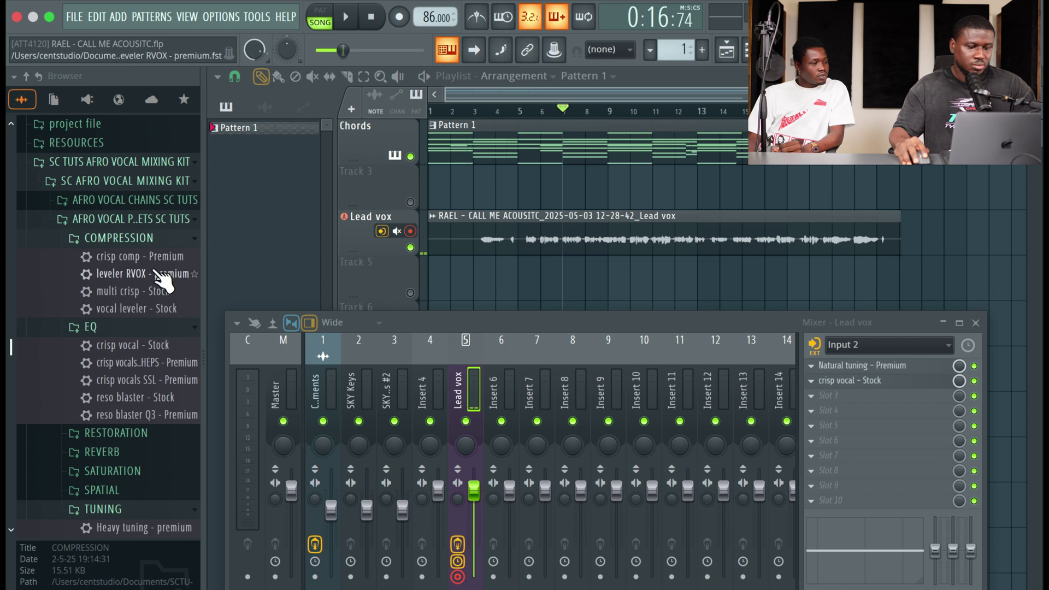
left_click_drag(126, 295, 840, 395)
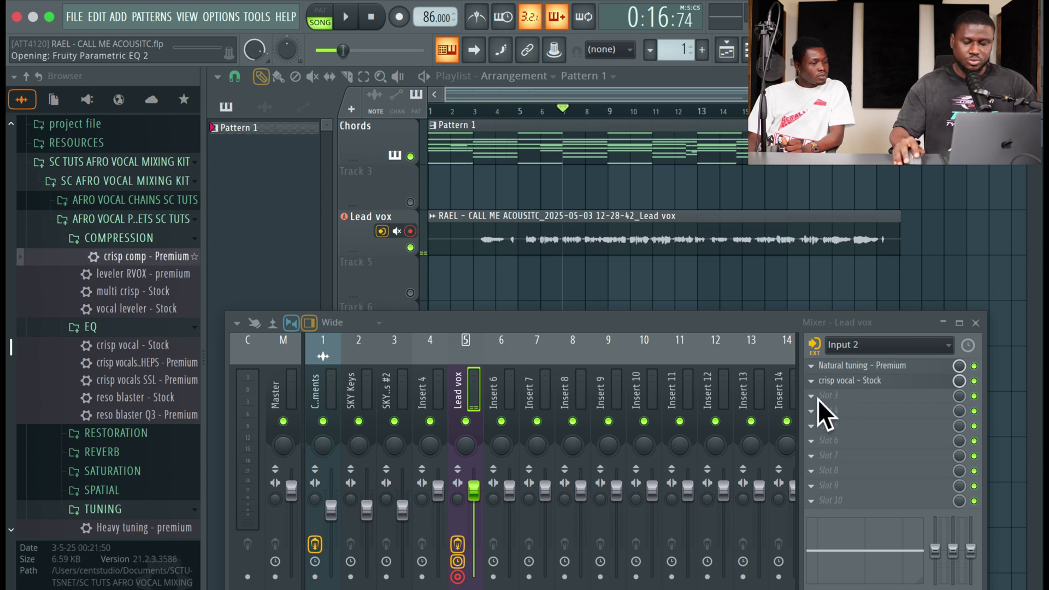
key("space")
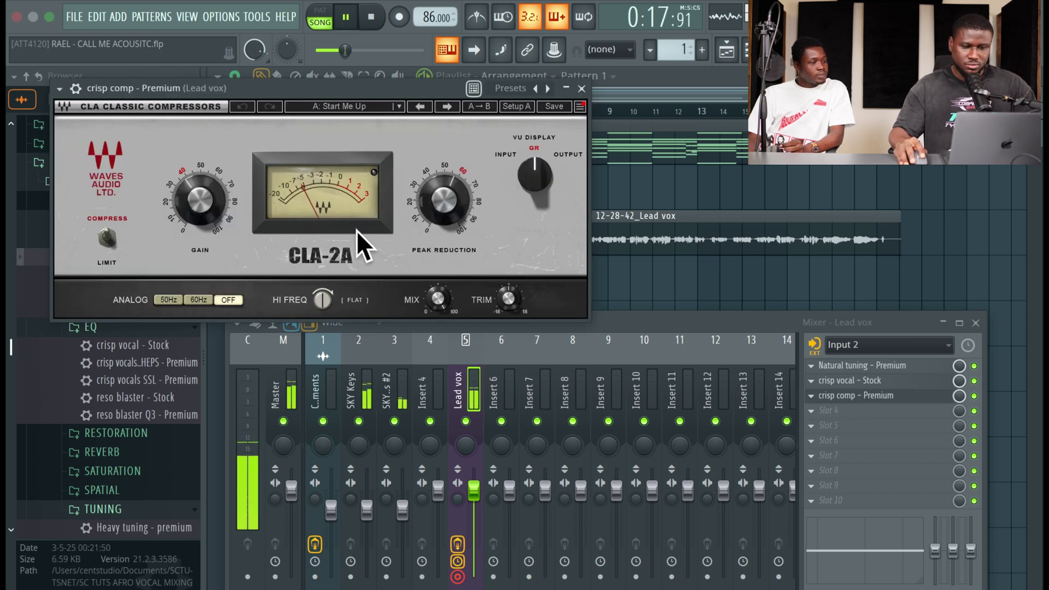
left_click(581, 88)
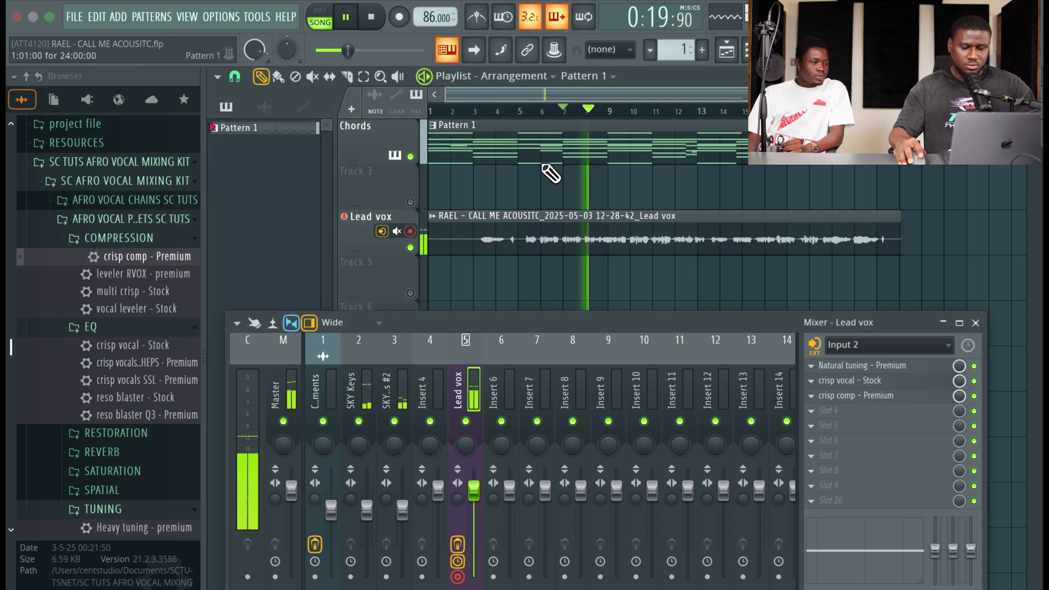
key("space")
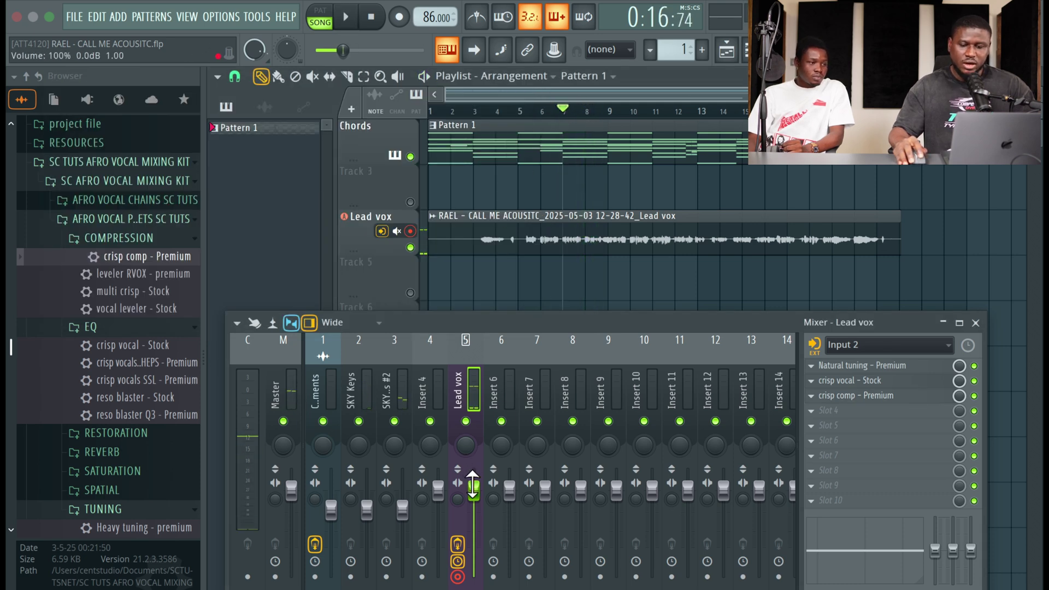
left_click_drag(473, 488, 473, 493)
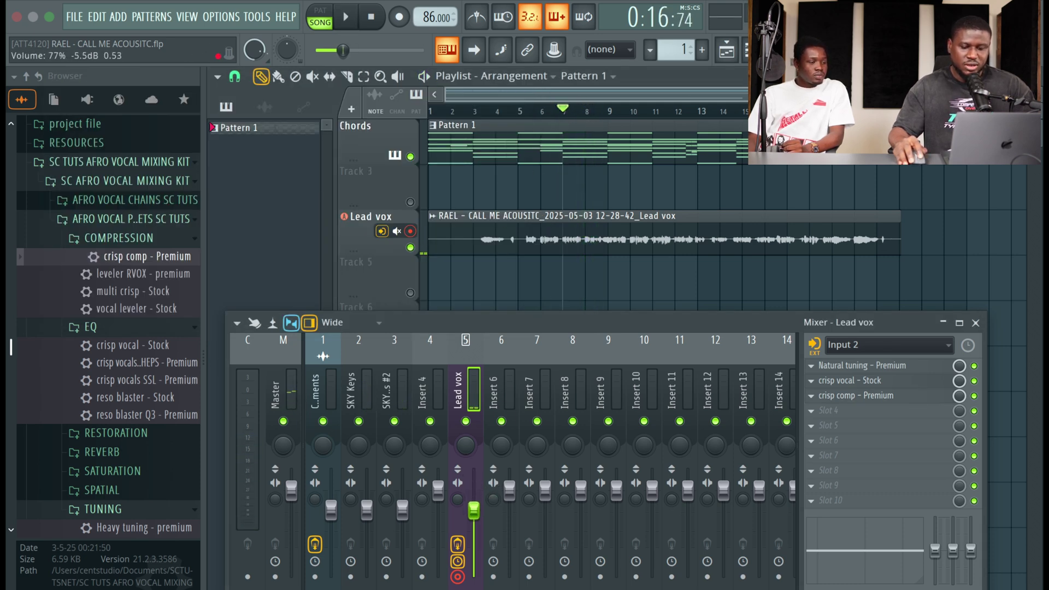
Load the lush reverb - Stock preset into Lead vox slot 4, set its wet level to 48% during playback, and save the project.
left_click_drag(187, 349, 191, 351)
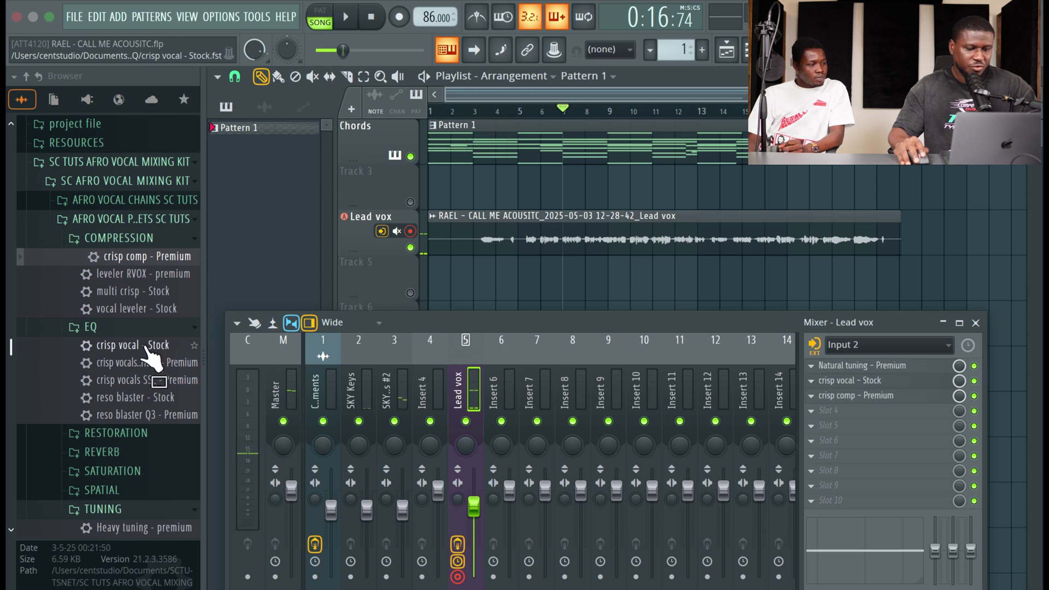
scroll(129, 466, "down", 2)
left_click(131, 417)
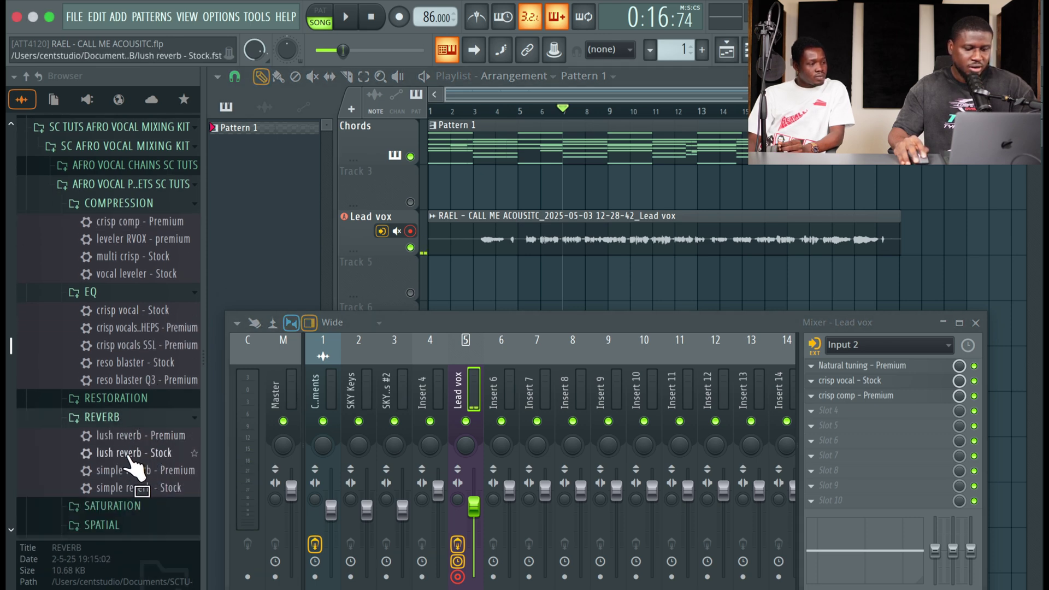
left_click_drag(130, 454, 354, 454)
left_click_drag(834, 415, 834, 410)
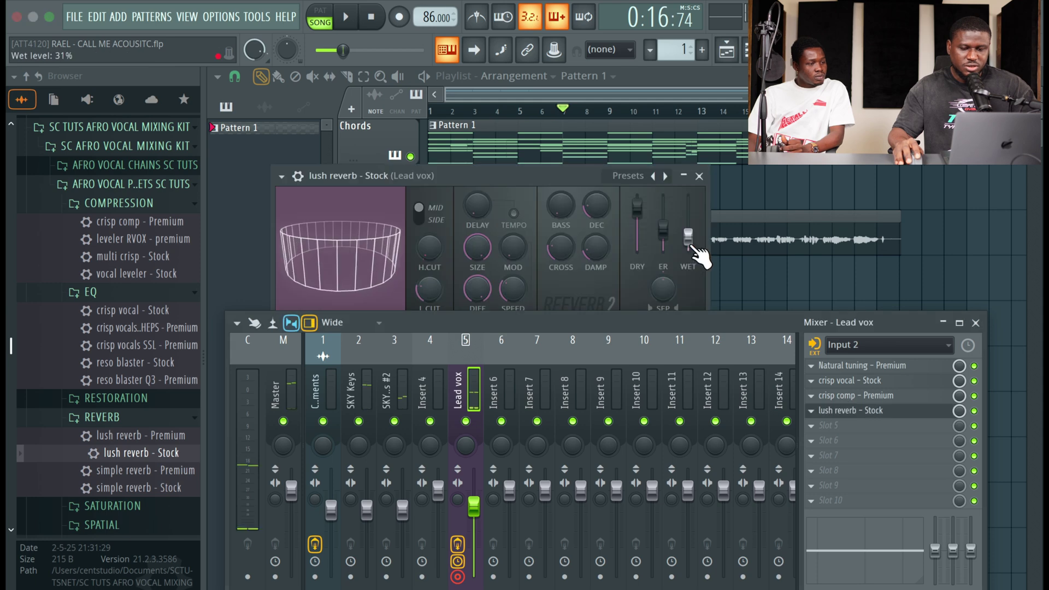
key("space")
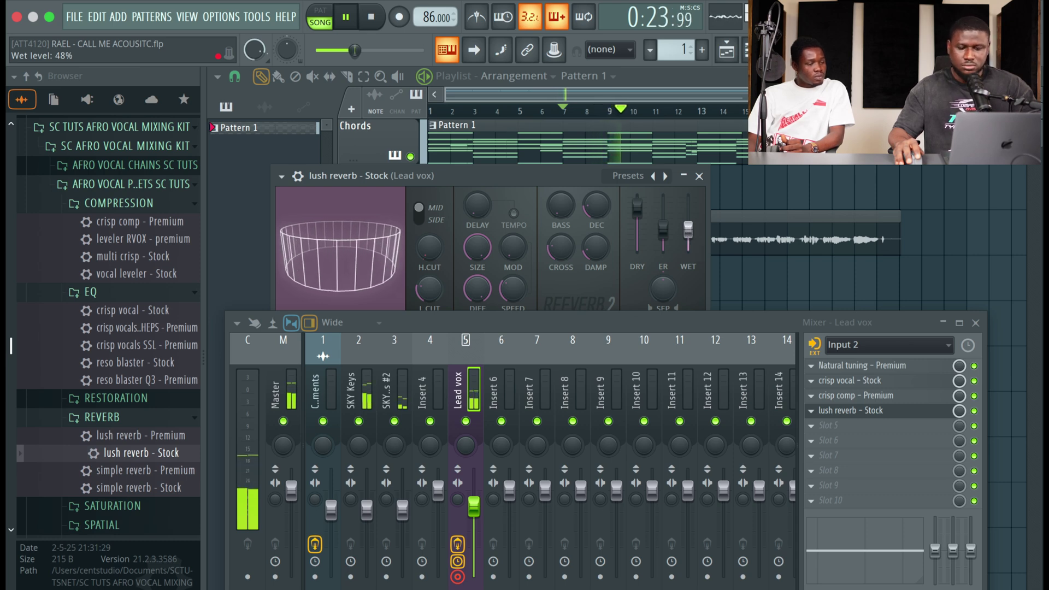
key("super+s")
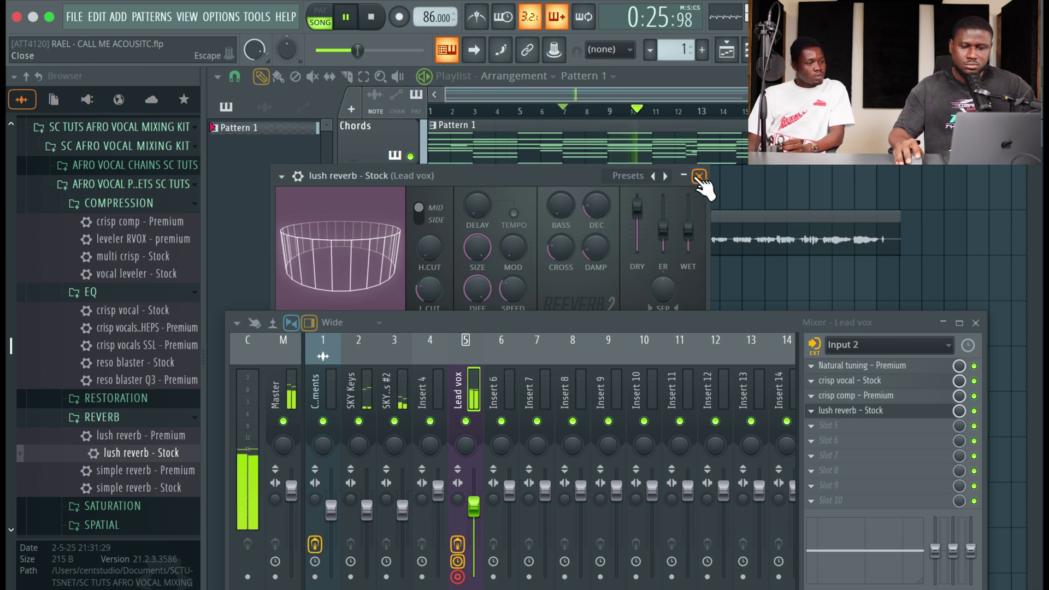
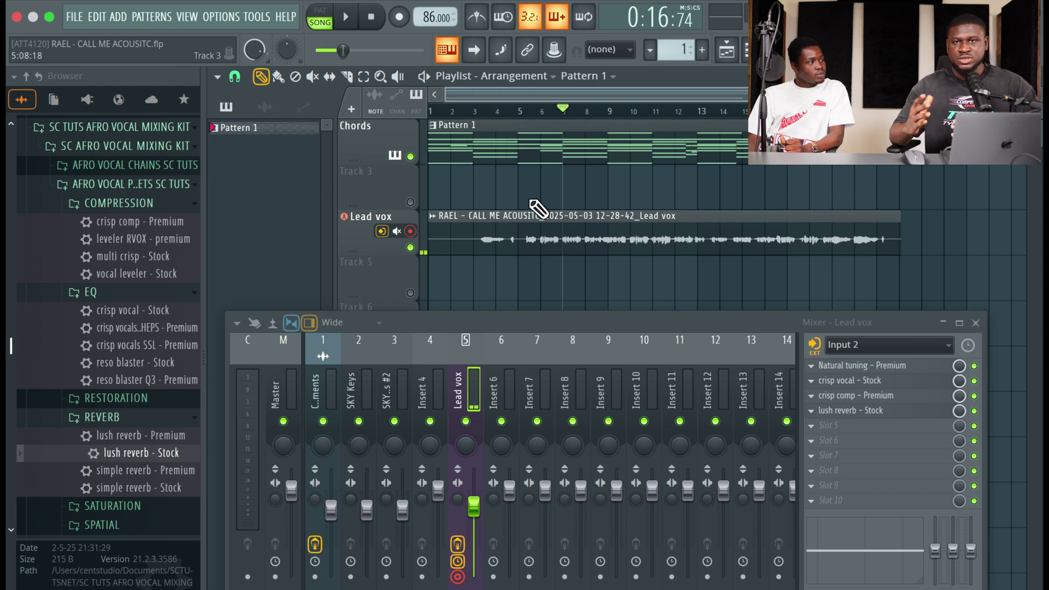
Play back the processed lead vocal with the chords from bar 7 and from bar 9.
key("space")
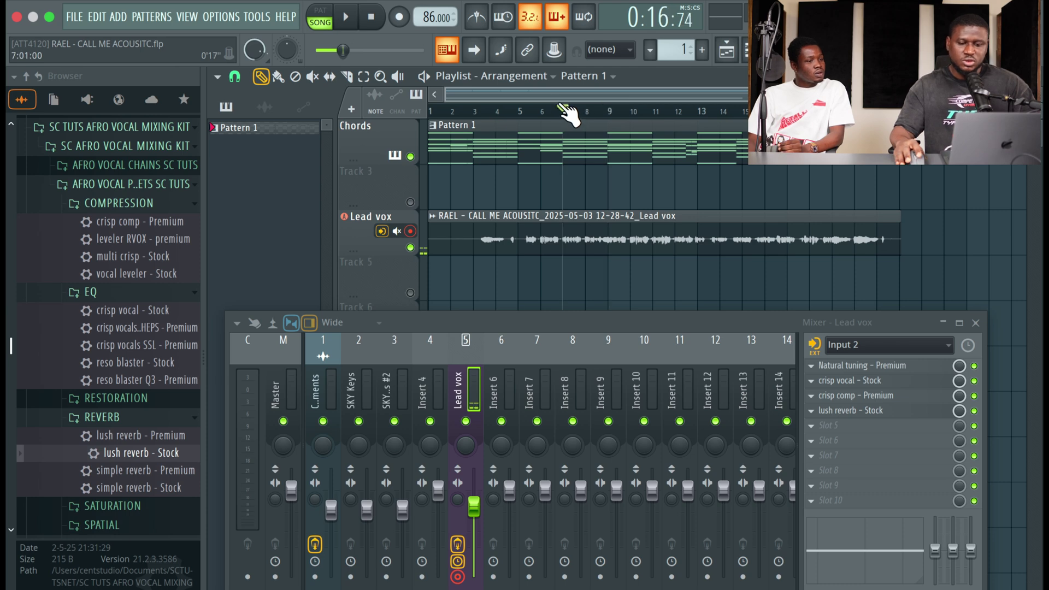
key("space")
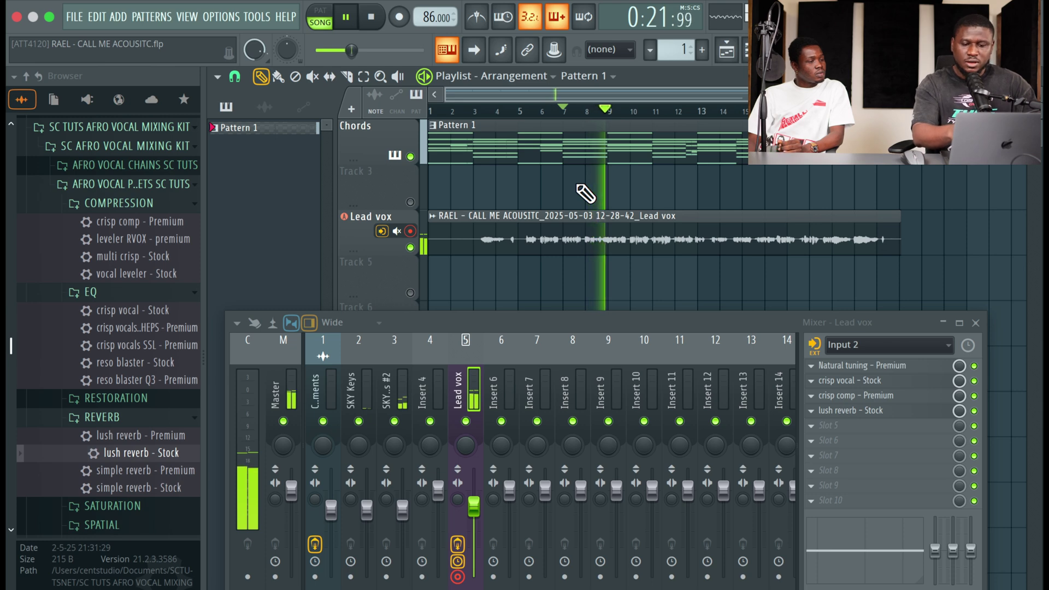
key("space")
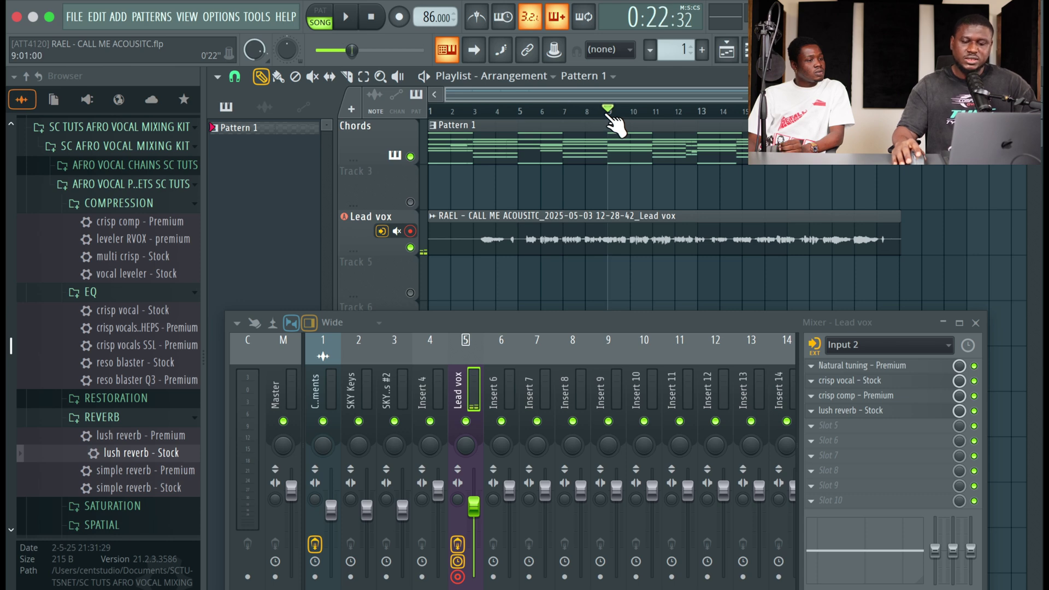
key("space")
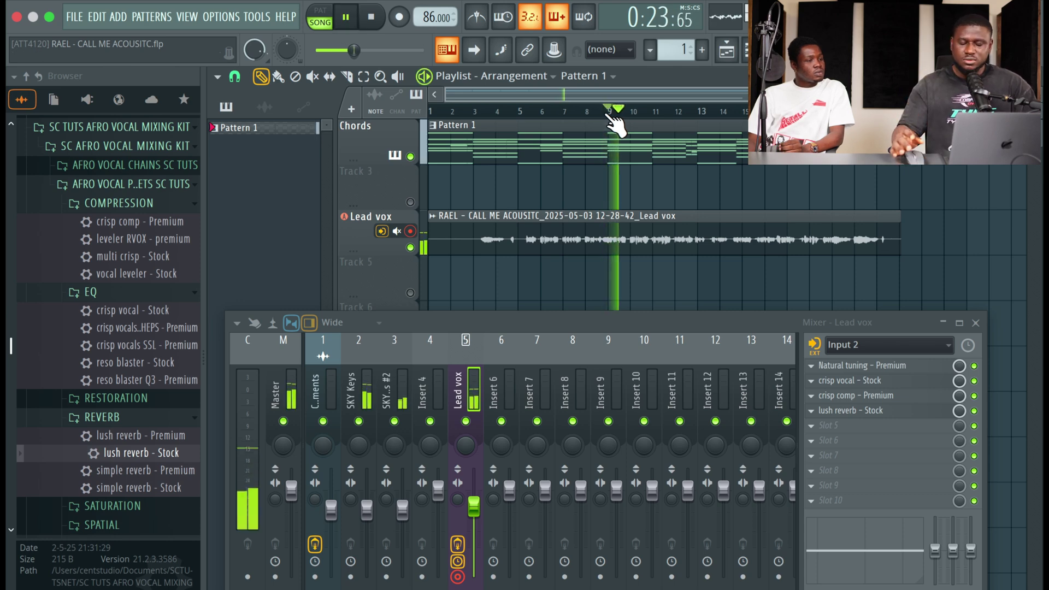
key("space")
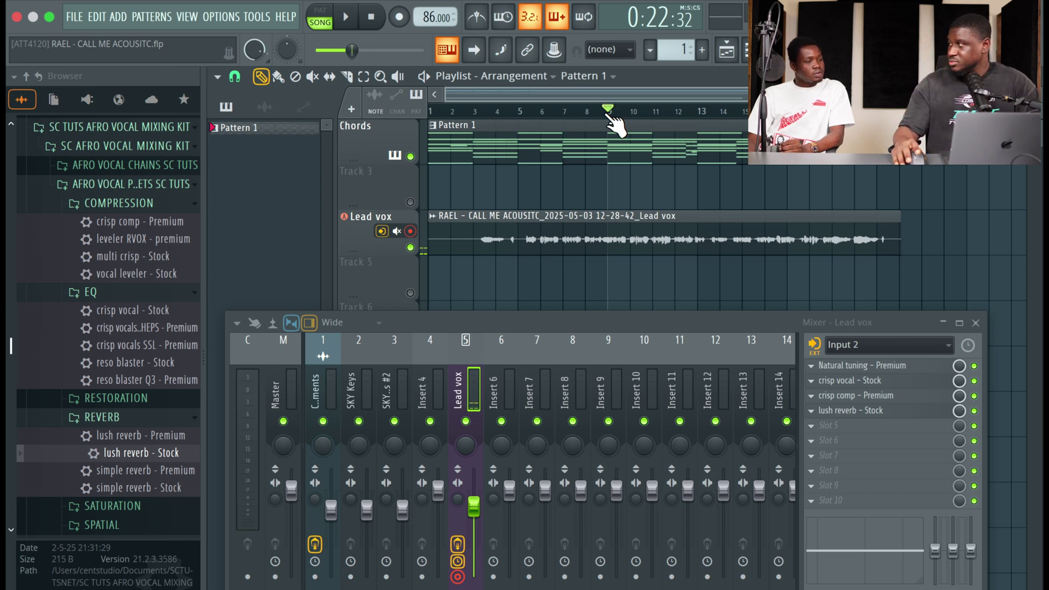
Mute the first Lead vox take and record a new lead vocal take from the start of the song.
left_click(422, 253)
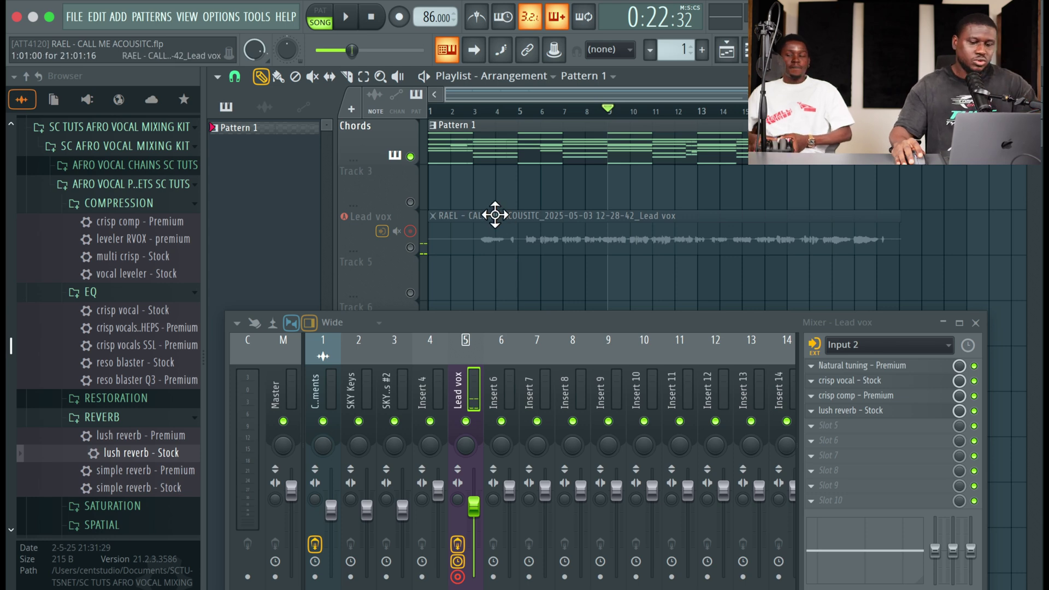
key("space")
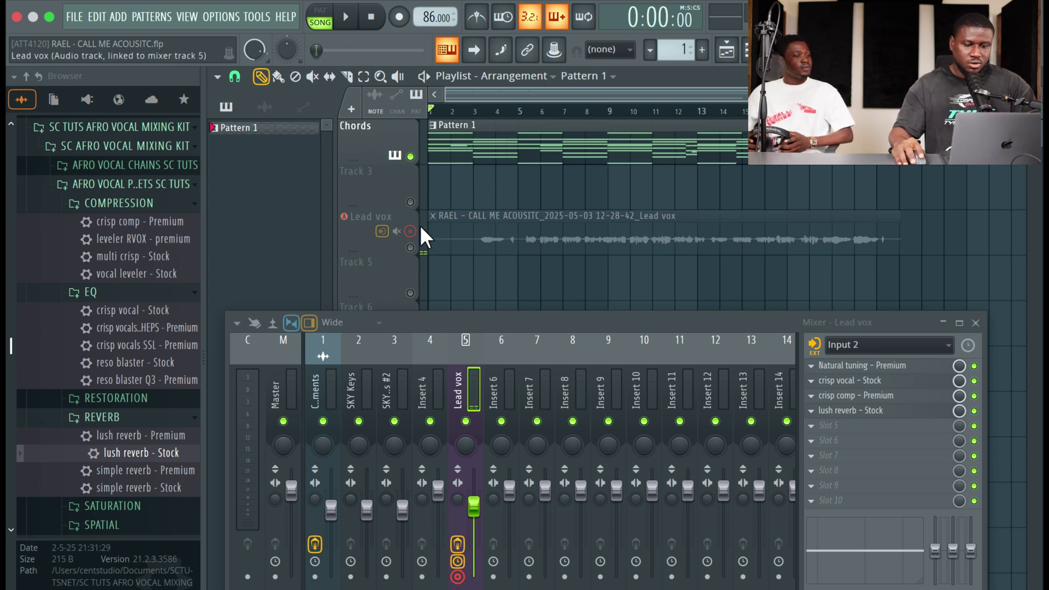
key("r")
key("space")
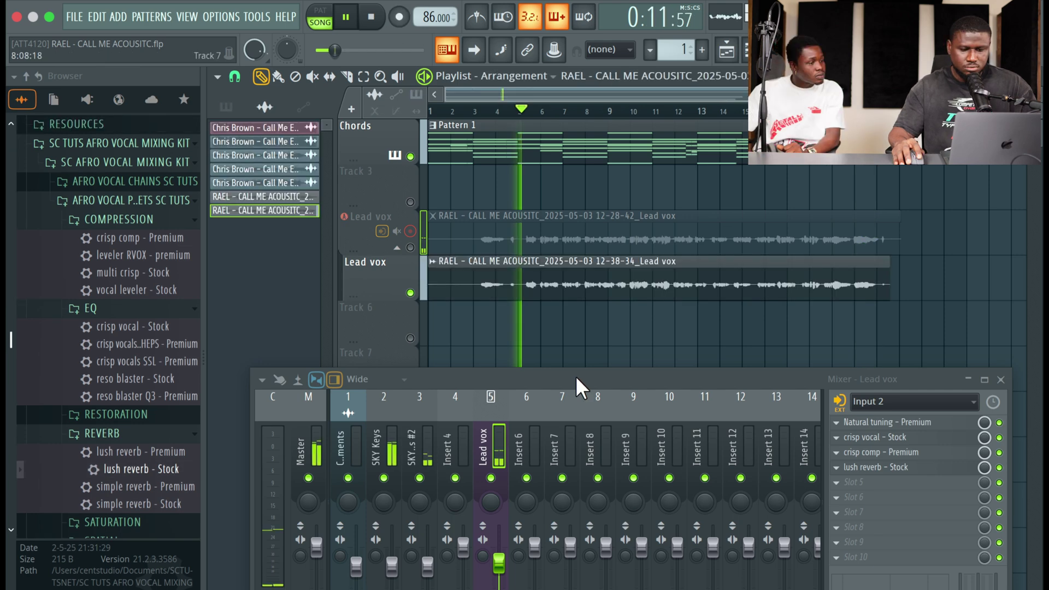
Save the project and replay the new Lead vox take around bars 8 to 11 to find the section to redo.
left_click_drag(570, 379, 569, 355)
key("ctrl+s")
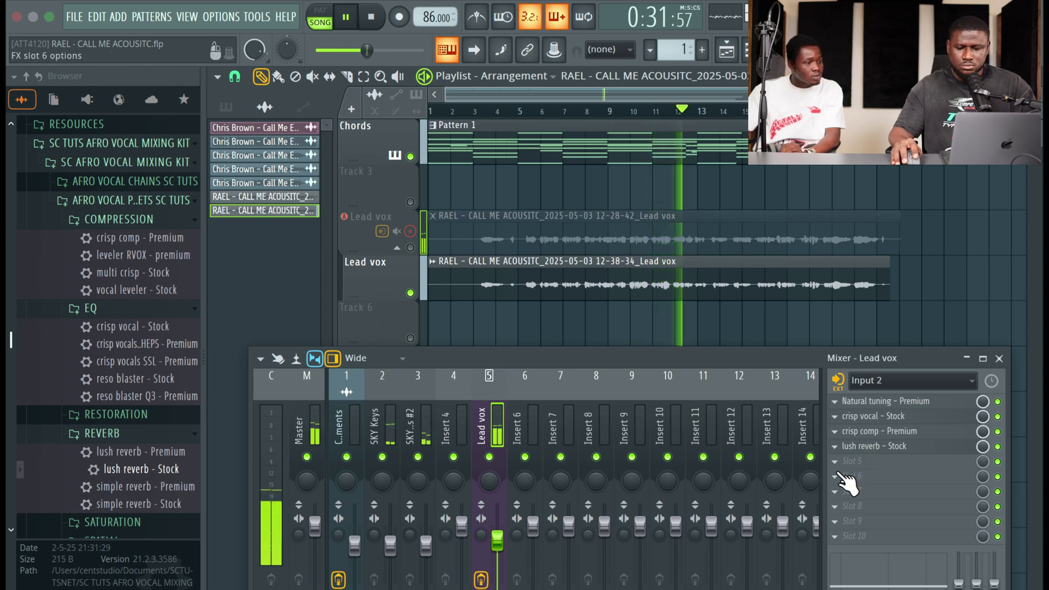
key("space")
scroll(598, 128, "up", 4)
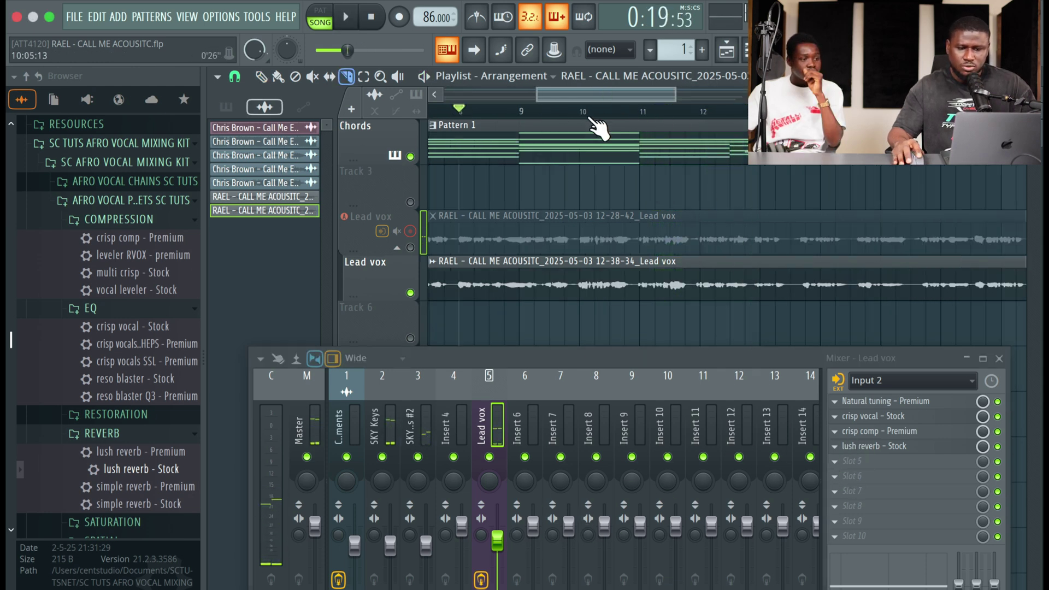
key("space")
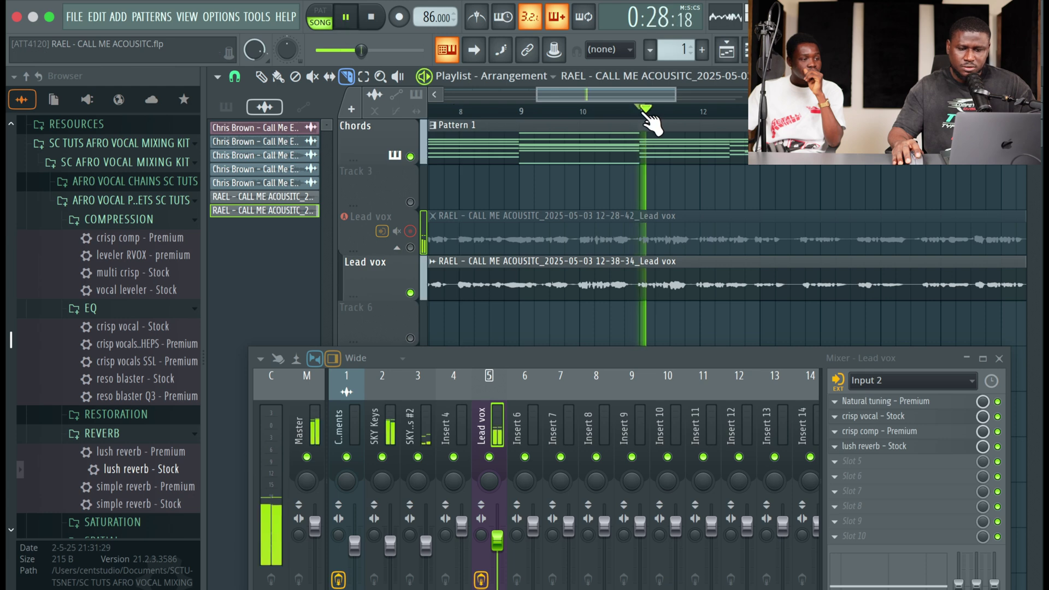
left_click(542, 109)
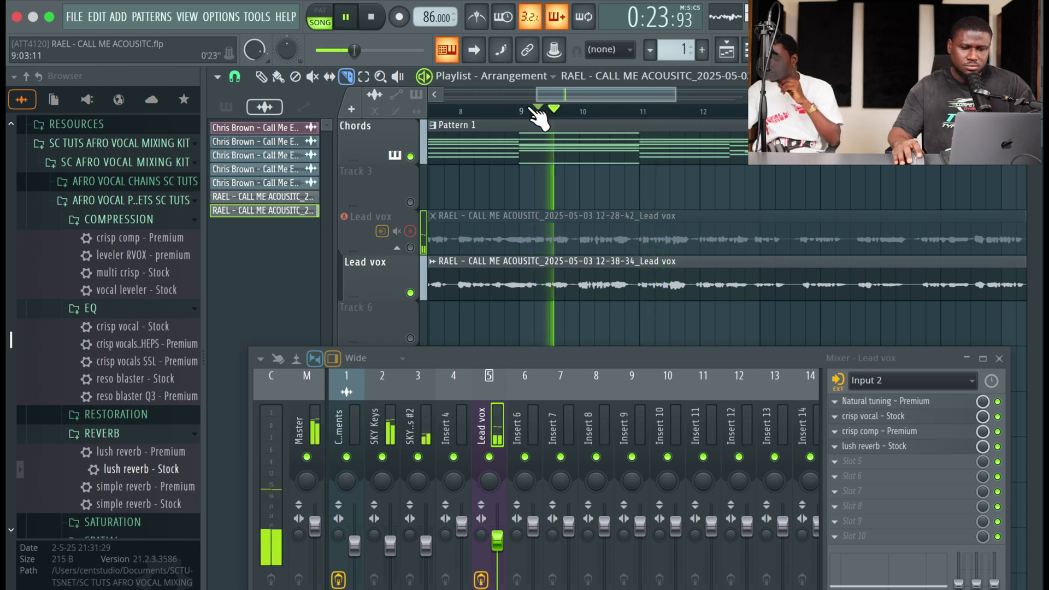
left_click(485, 109)
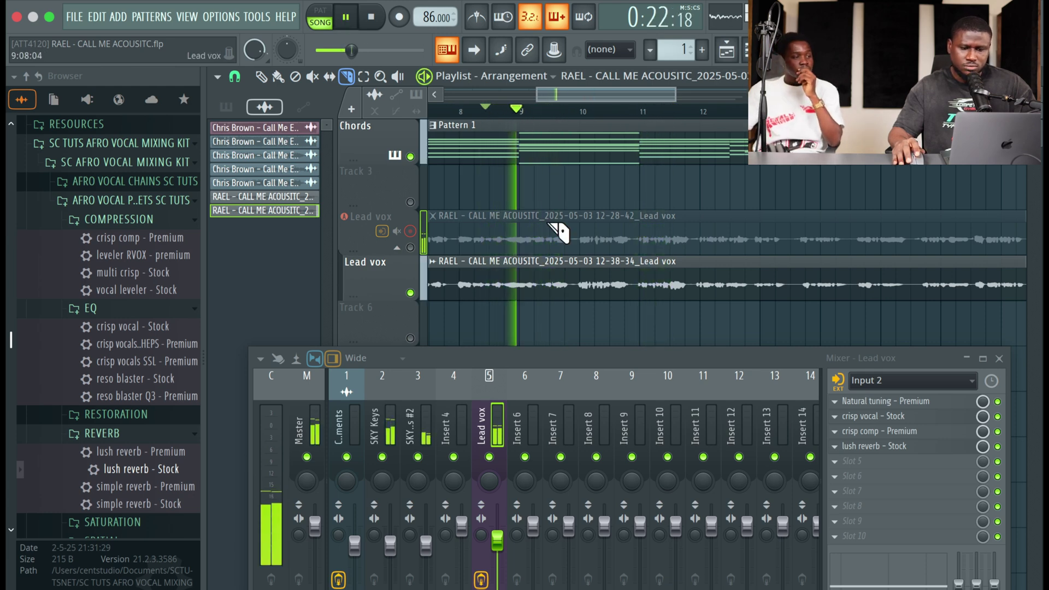
key("space")
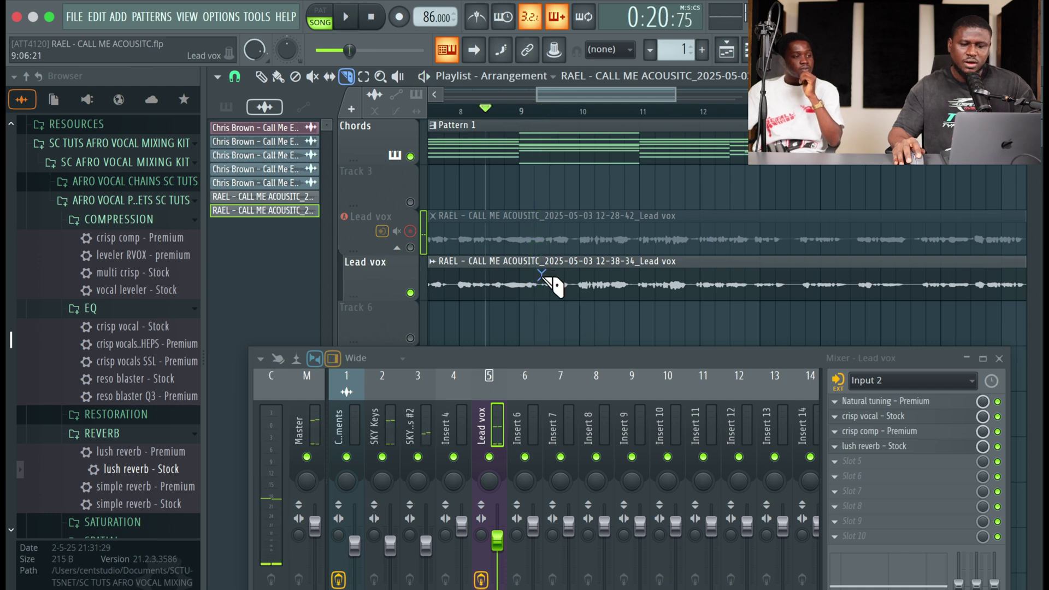
Split the second Lead vox take at about 9:07 and record a replacement vocal from about bar 8.
left_click_drag(537, 309, 538, 304)
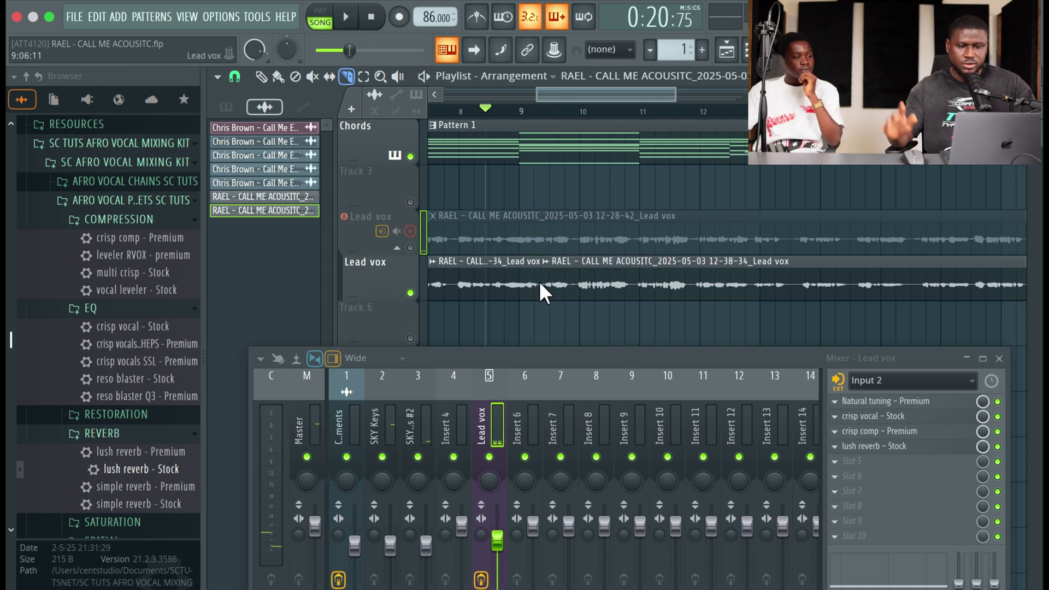
left_click(399, 17)
left_click(345, 17)
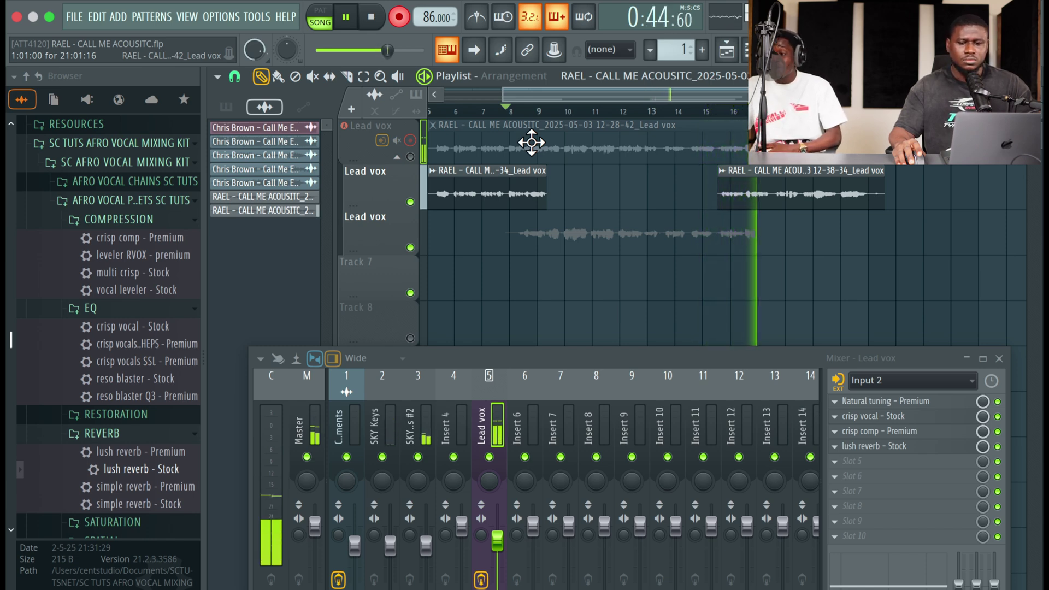
key("space")
During playback, trim the start of the replacement Lead vox take to the split at 9:07:00 and replay the transition.
key("space")
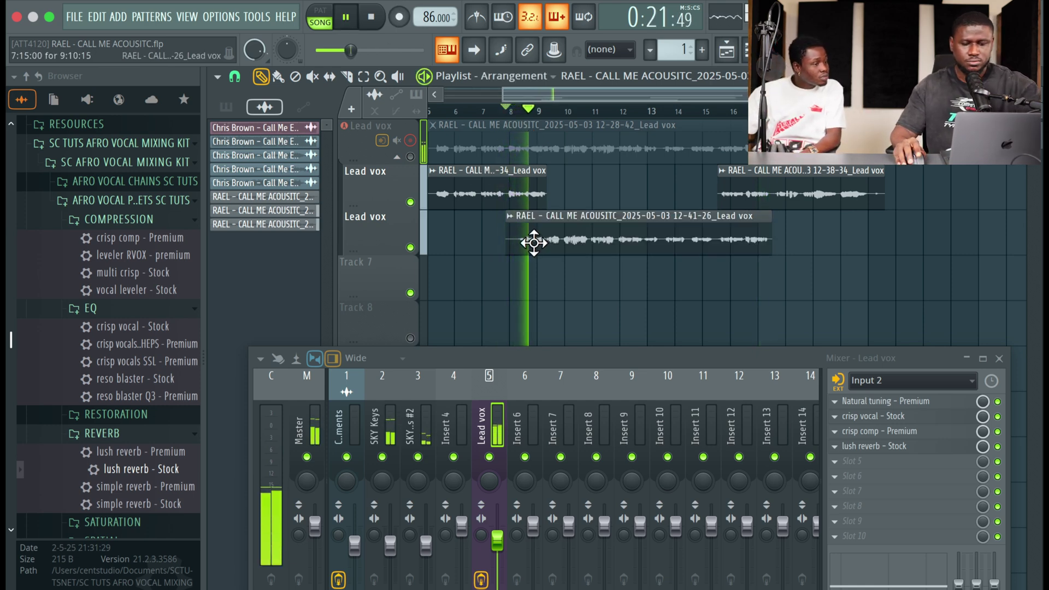
scroll(535, 236, "up", 2)
scroll(536, 236, "up", 1)
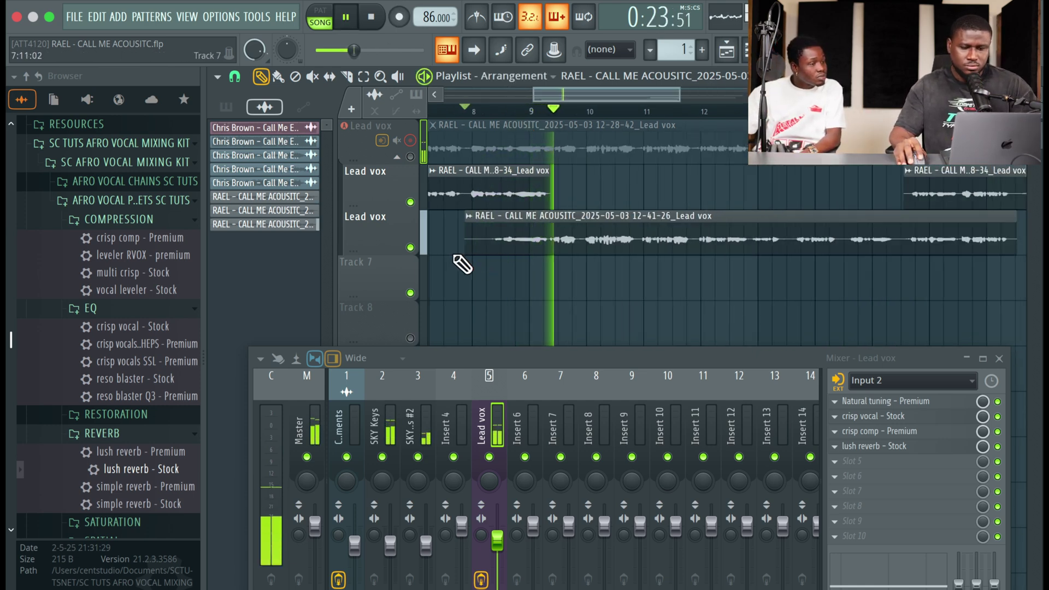
left_click_drag(454, 244, 536, 255)
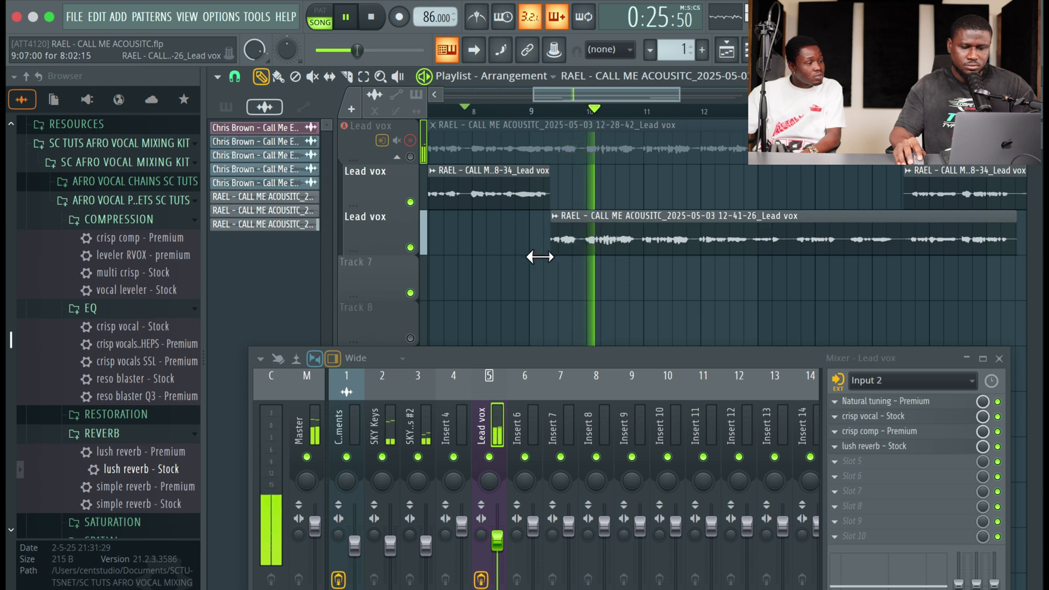
left_click(465, 107)
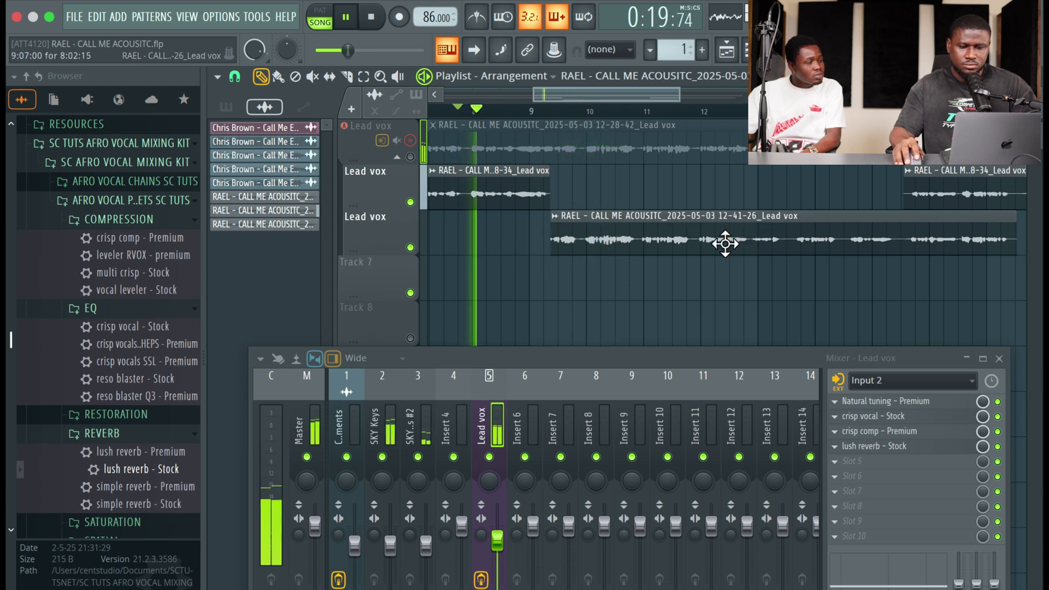
Save the project while playing the combined Lead vox takes through the replaced section against the instruments and chords.
scroll(710, 229, "down", 2)
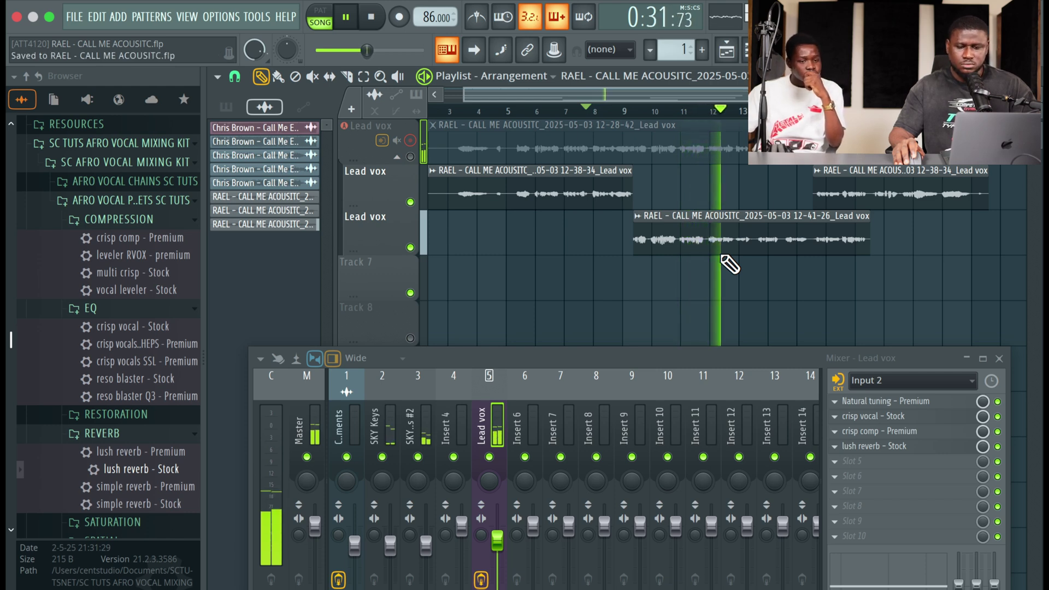
key("ctrl+s")
scroll(729, 264, "down", 1)
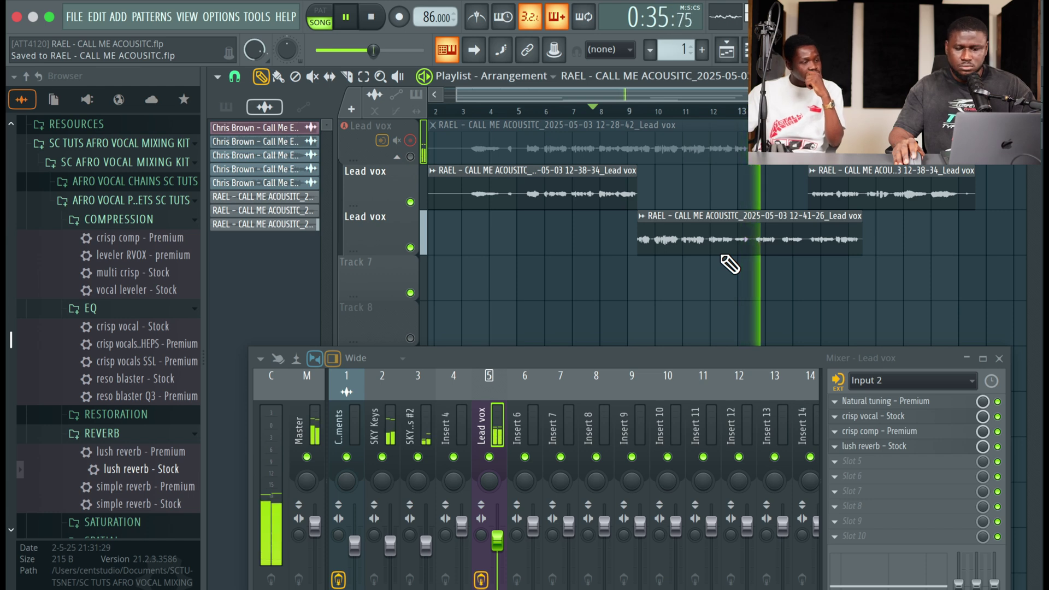
scroll(730, 264, "up", 1)
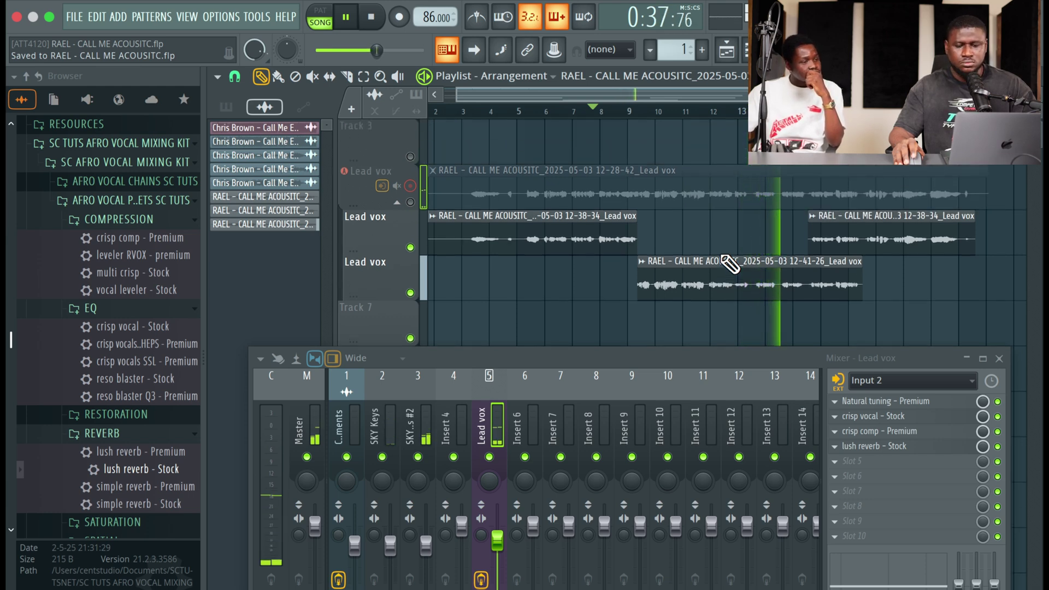
scroll(730, 264, "up", 2)
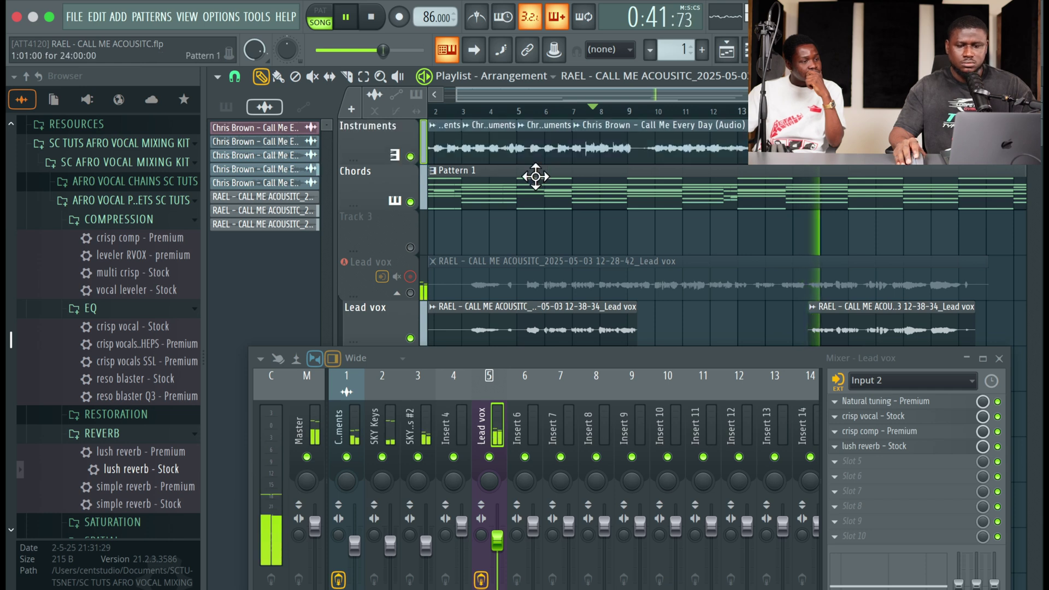
scroll(579, 191, "down", 3)
scroll(628, 221, "up", 3)
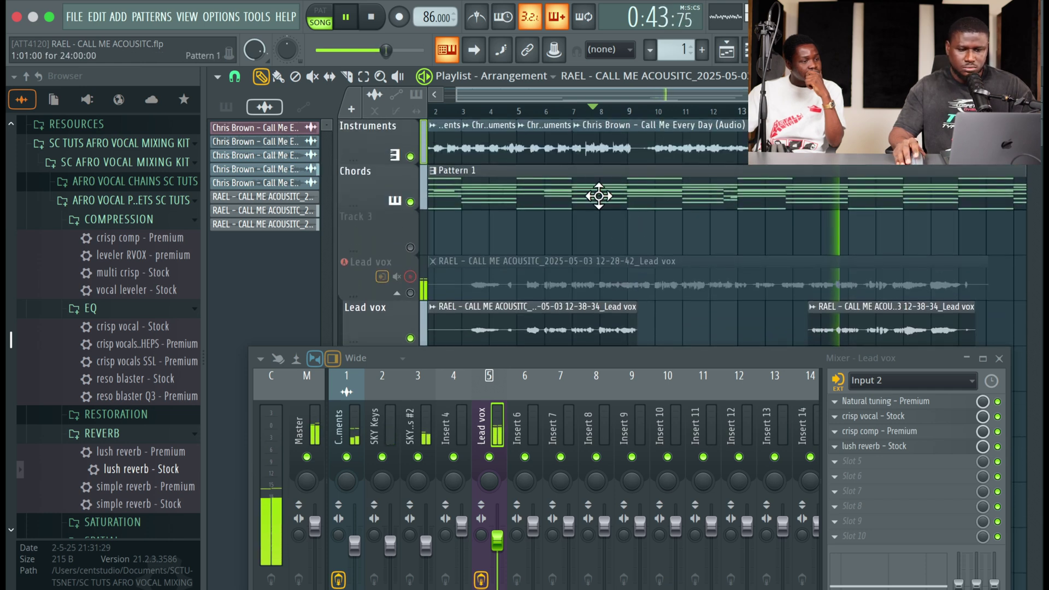
Lower the Instruments mixer track to 72% volume and mute that mixer track.
double_click(543, 148)
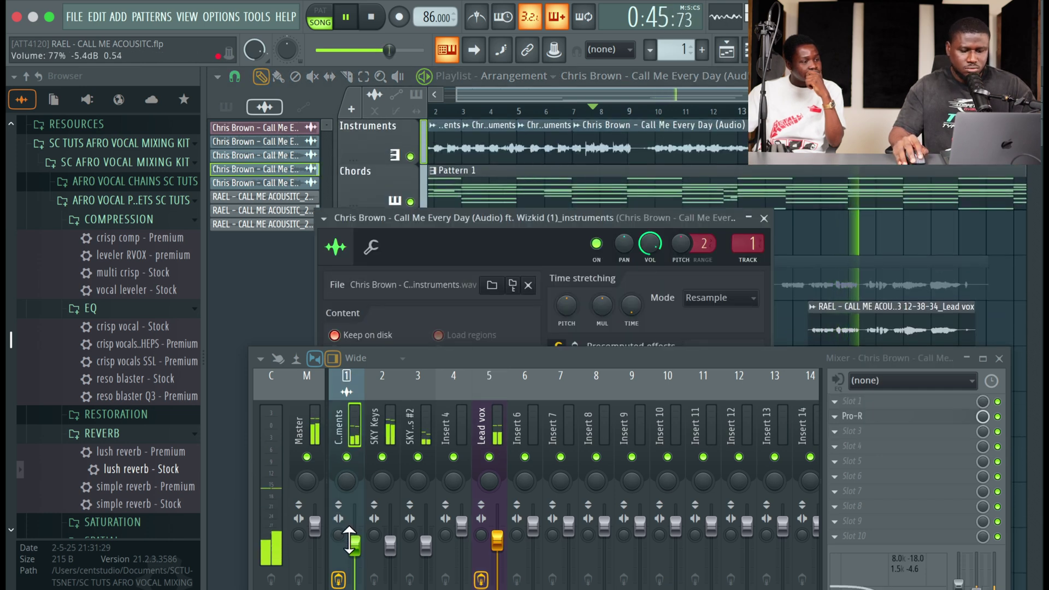
left_click_drag(354, 546, 354, 549)
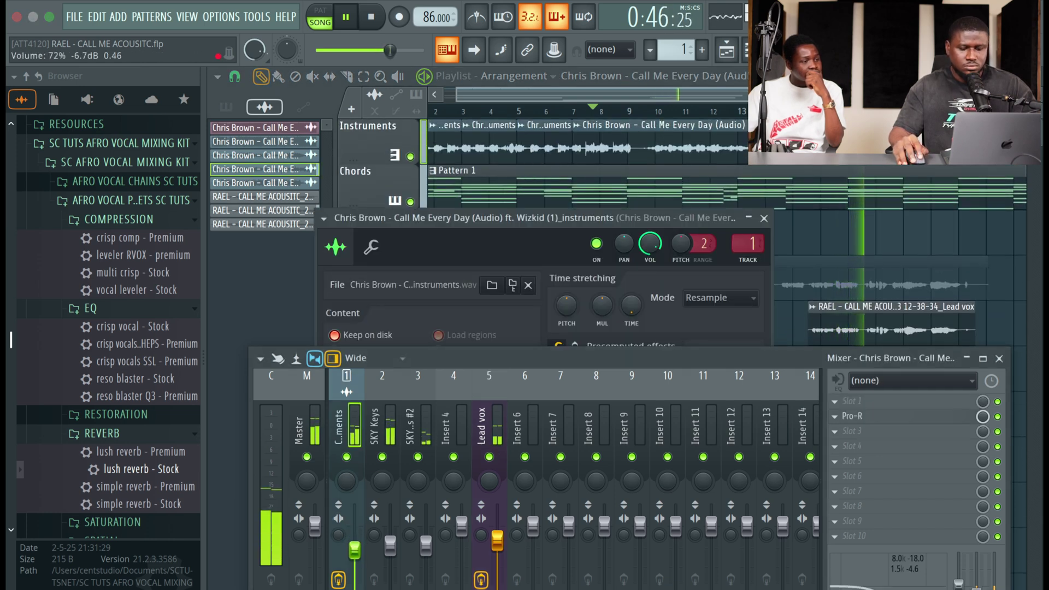
left_click(346, 457)
key("Escape")
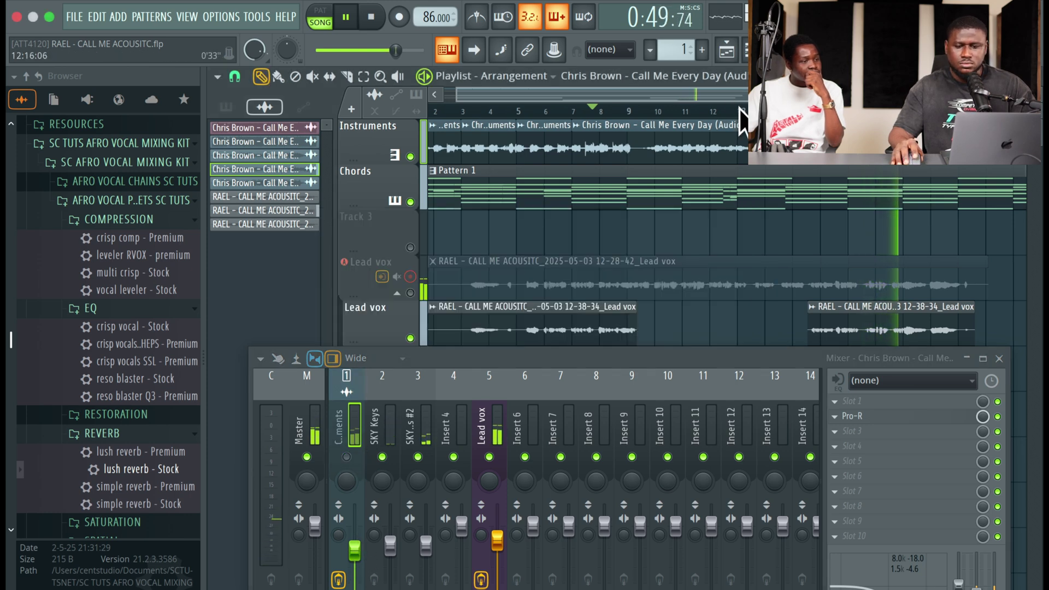
Select about bars 8 to 12 on the playlist timeline and play back that section.
scroll(878, 234, "down", 3)
scroll(878, 234, "up", 3)
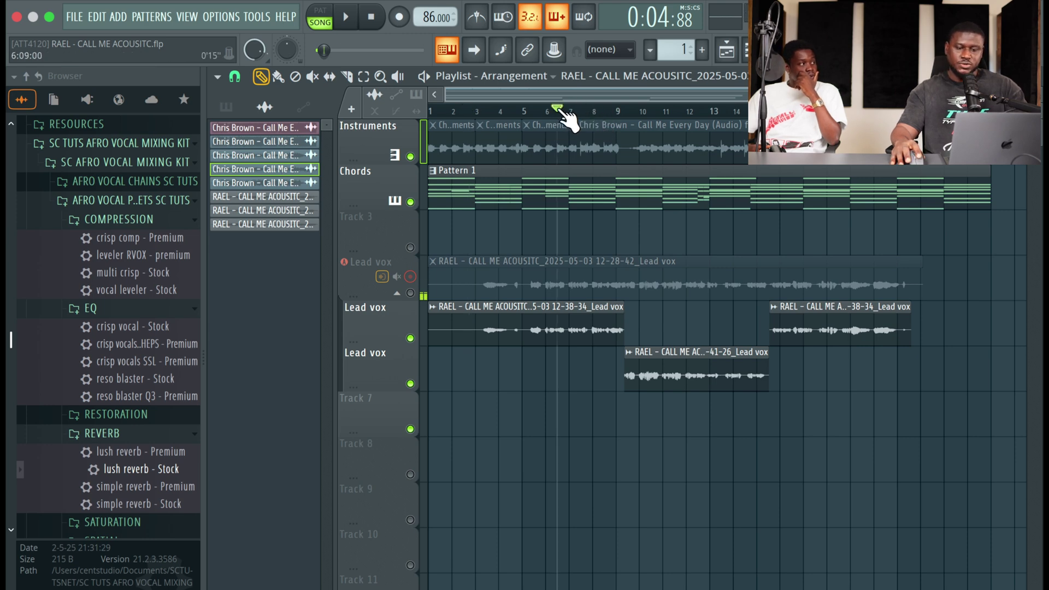
left_click_drag(598, 113, 693, 110)
key("space")
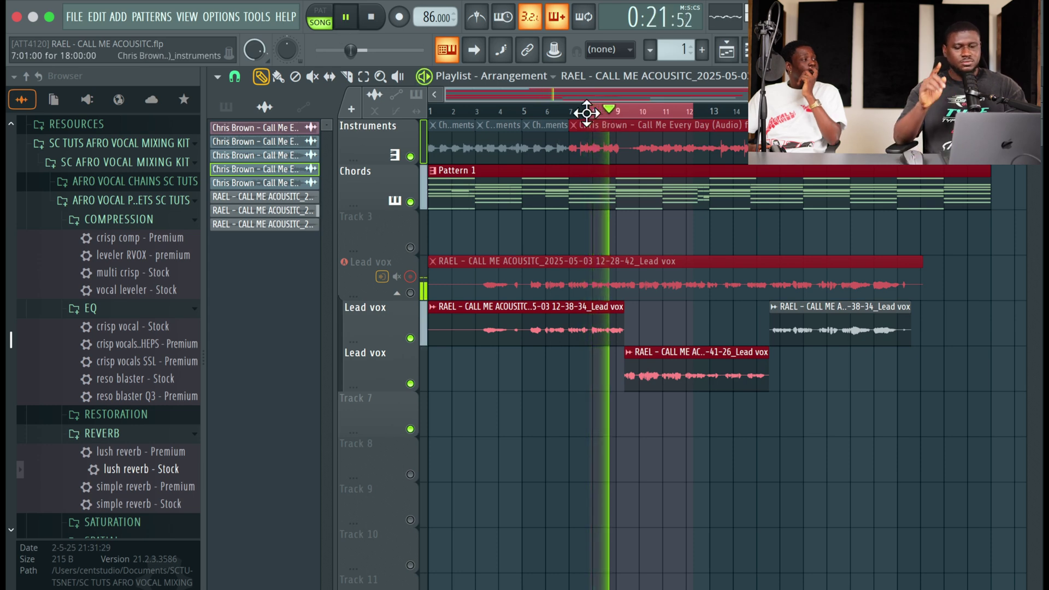
left_click(586, 112)
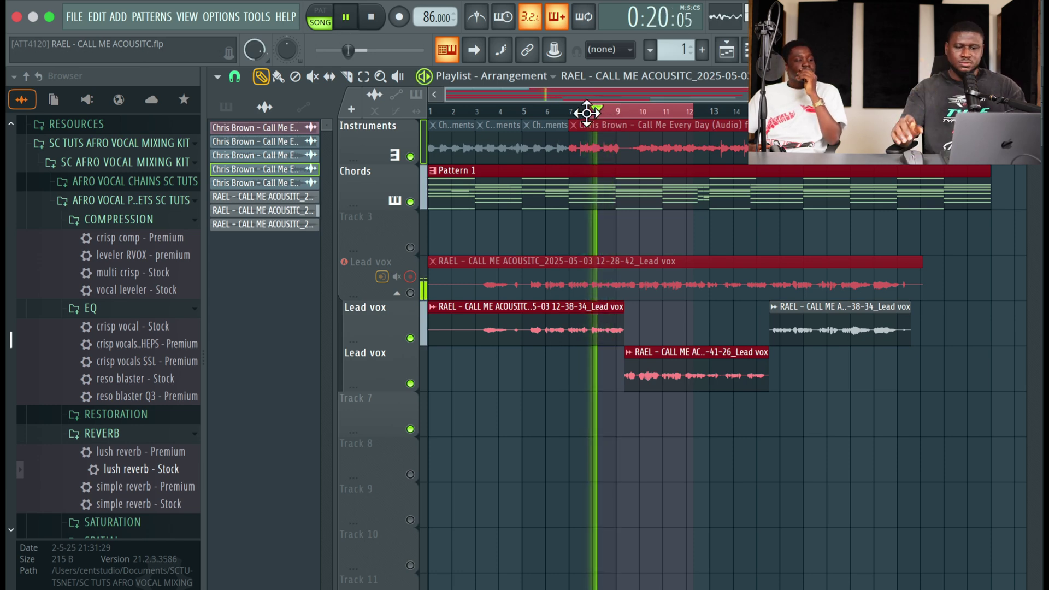
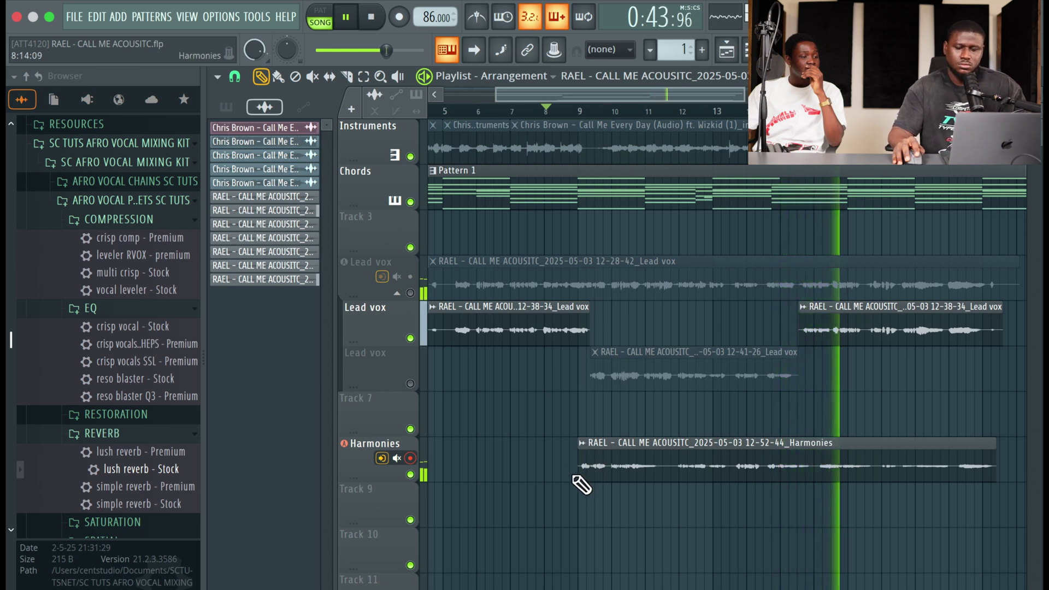
Trim the first Harmonies take to start just before bar 16 and record another harmony from about bar 11.
left_click_drag(579, 465, 805, 467)
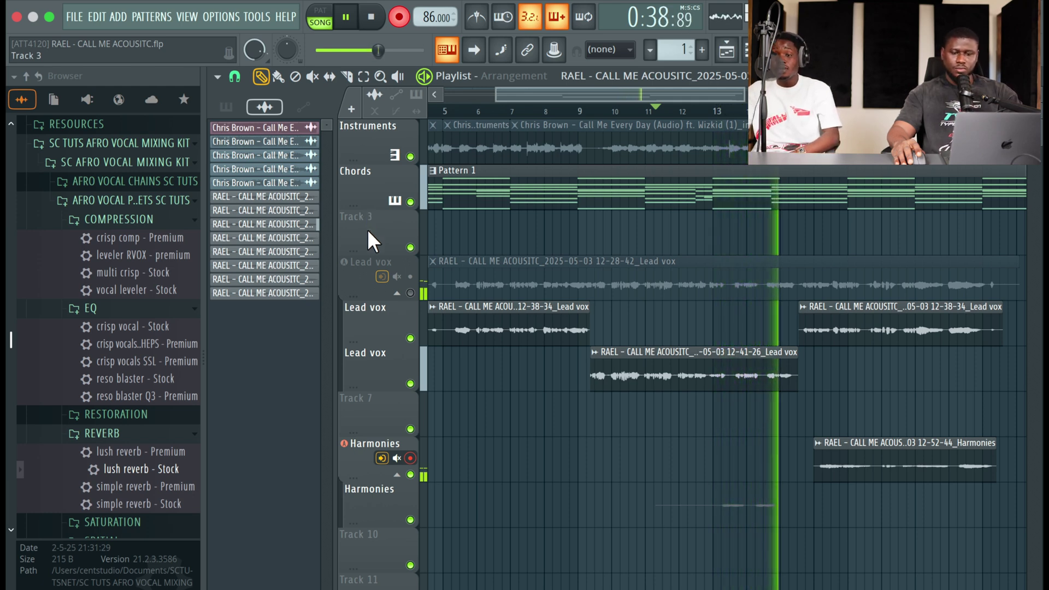
key("space")
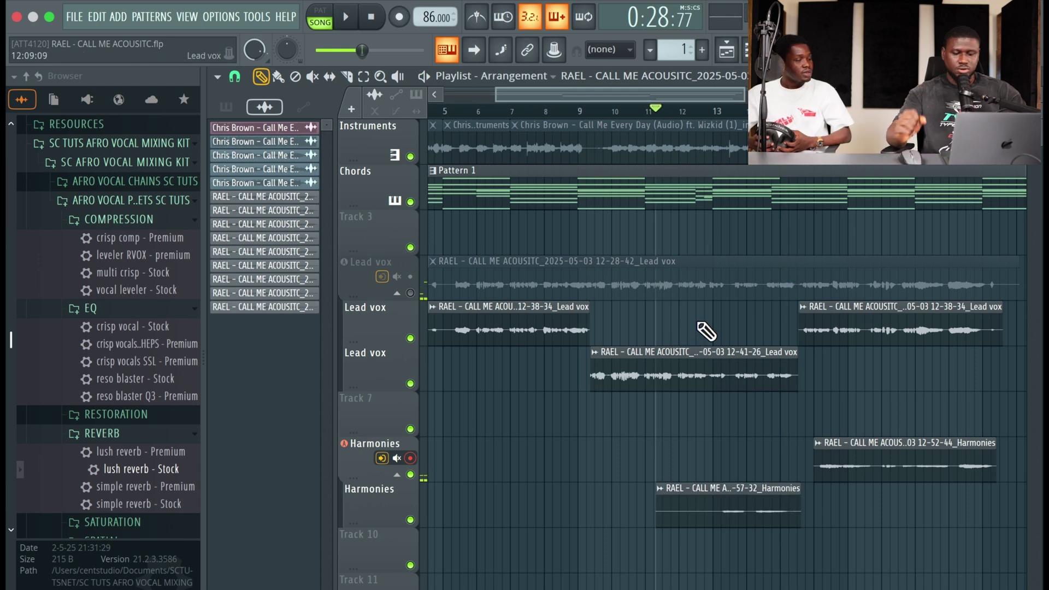
Replace the second Harmonies take with a new recording from about bar 11 and raise its clip gain to 3.2 dB.
right_click(731, 487)
key("r")
key("space")
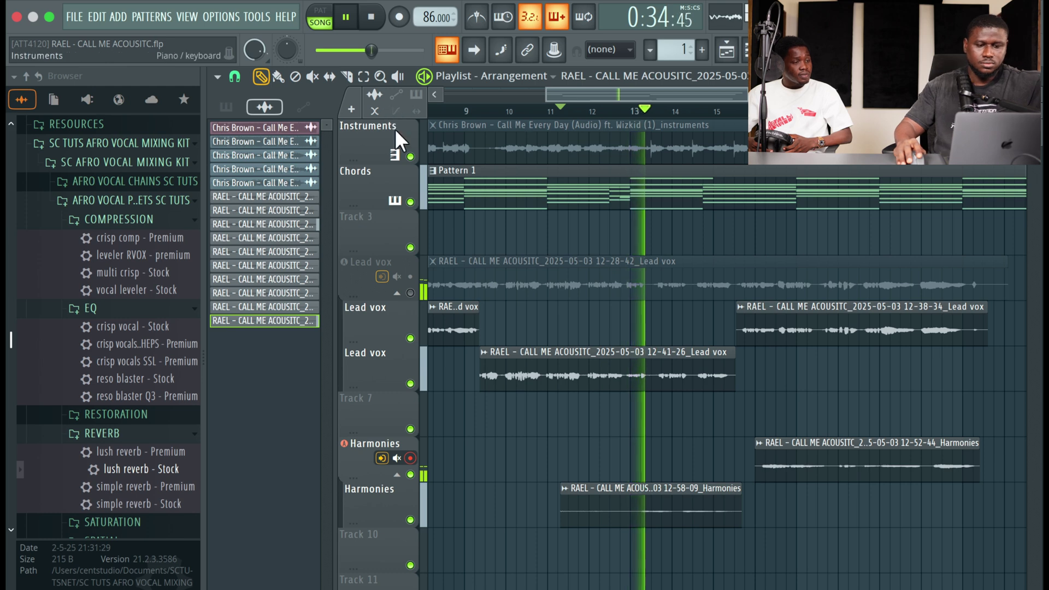
mouse_move(655, 523)
mouse_move(656, 523)
left_mouse_down()
mouse_move(655, 495)
mouse_move(655, 508)
left_mouse_up()
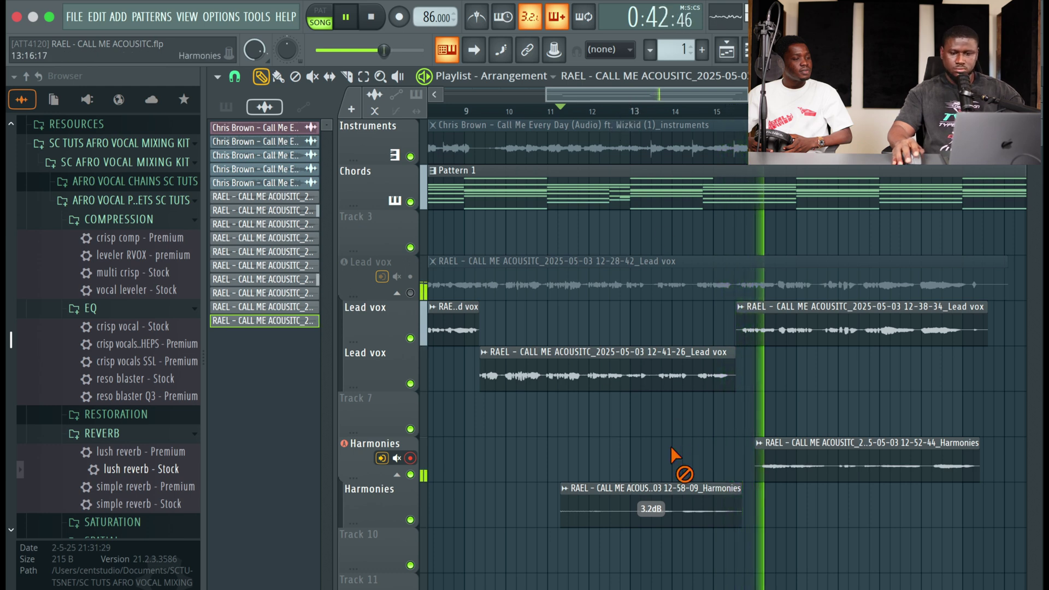
Slightly raise the wet level of the lush reverb - Stock effect on the Harmonies mixer track during playback.
double_click(847, 460)
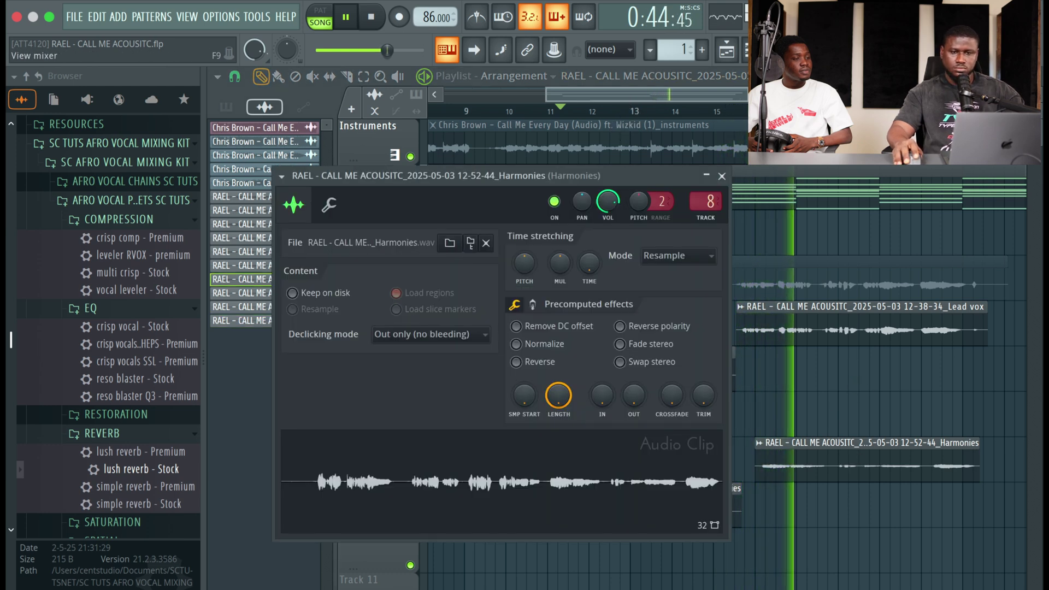
key("F9")
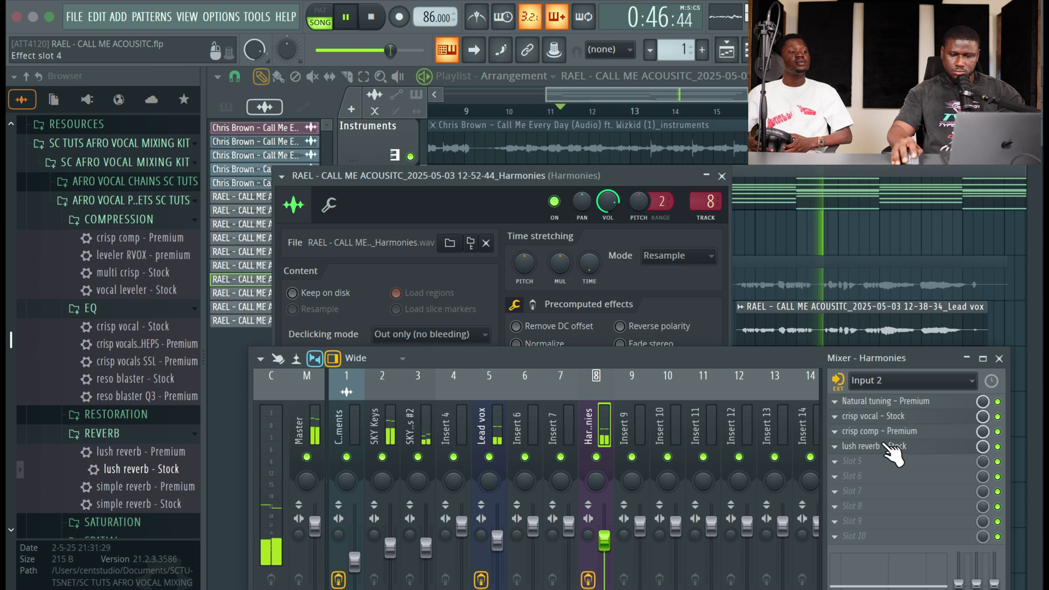
left_click(885, 444)
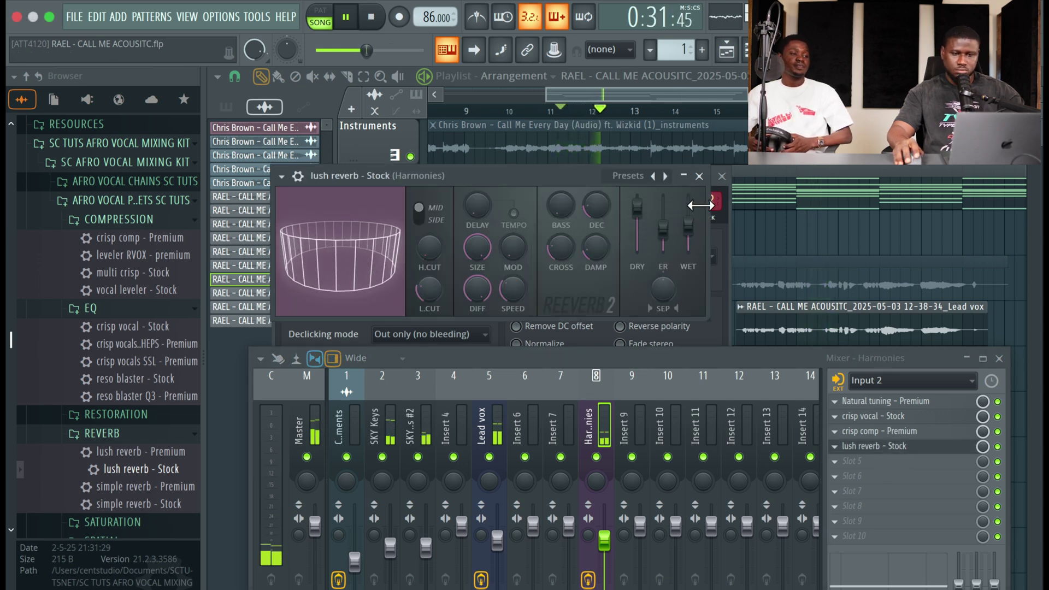
left_click(709, 179)
left_click(724, 173)
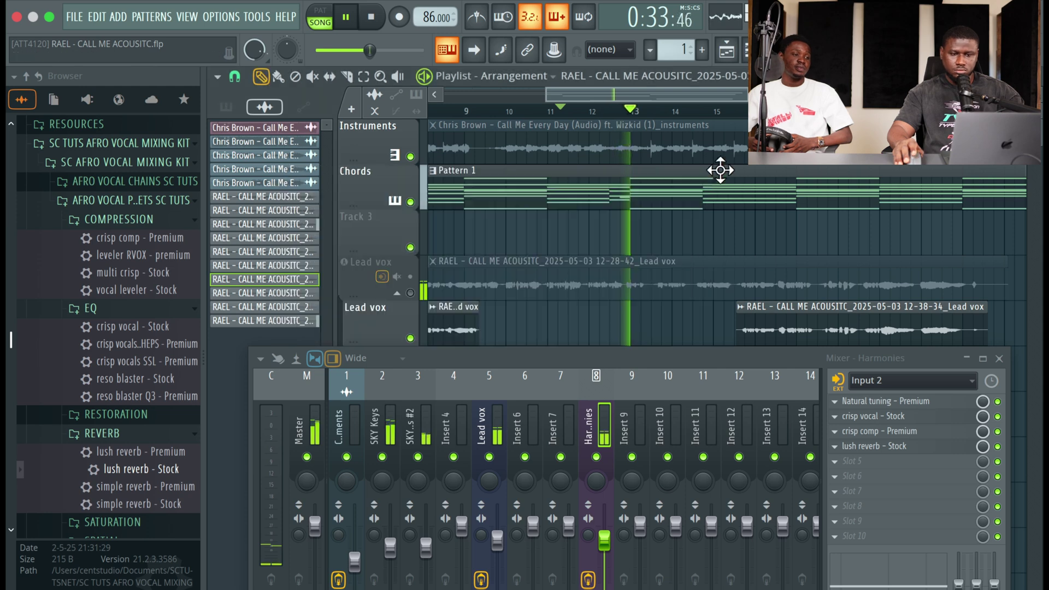
scroll(719, 206, "down", 5)
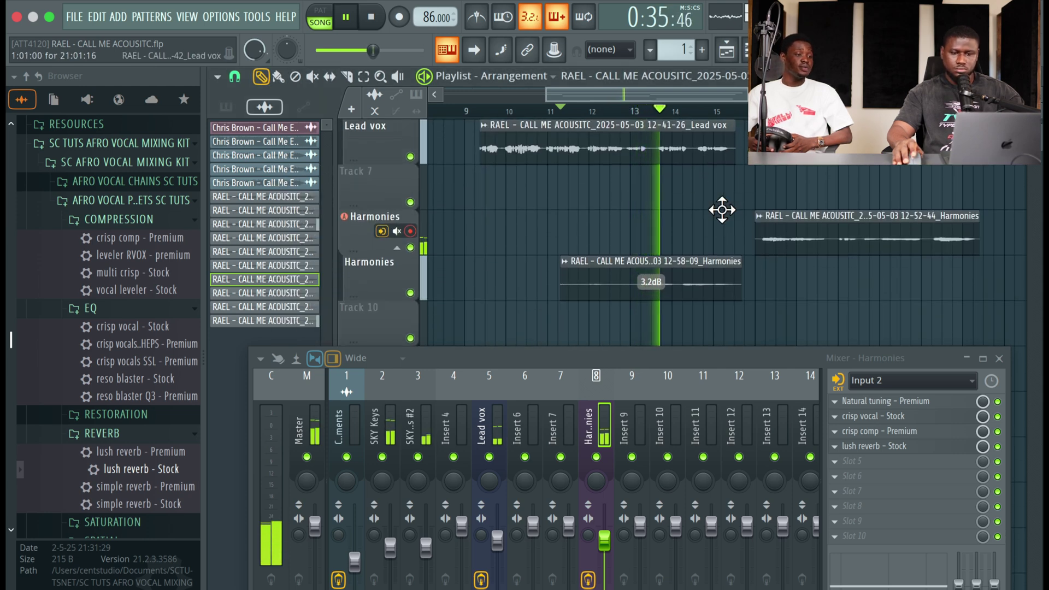
left_click(874, 446)
left_click_drag(688, 220, 688, 217)
left_click(699, 176)
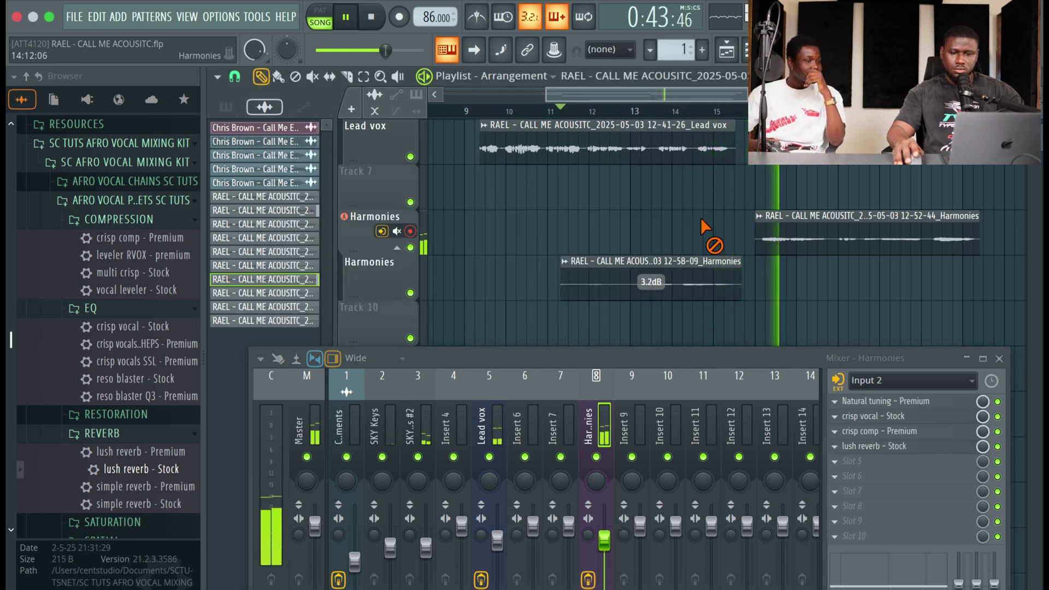
Replay the lead and harmony takes from about bars 13 and 15 to check how they fit together.
left_click(634, 112)
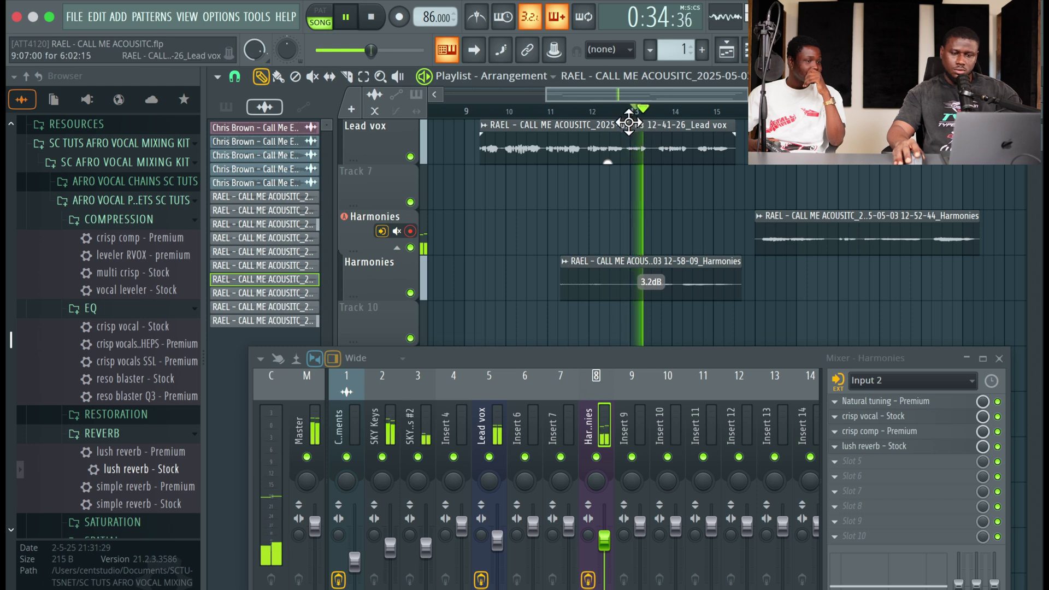
scroll(679, 218, "up", 1)
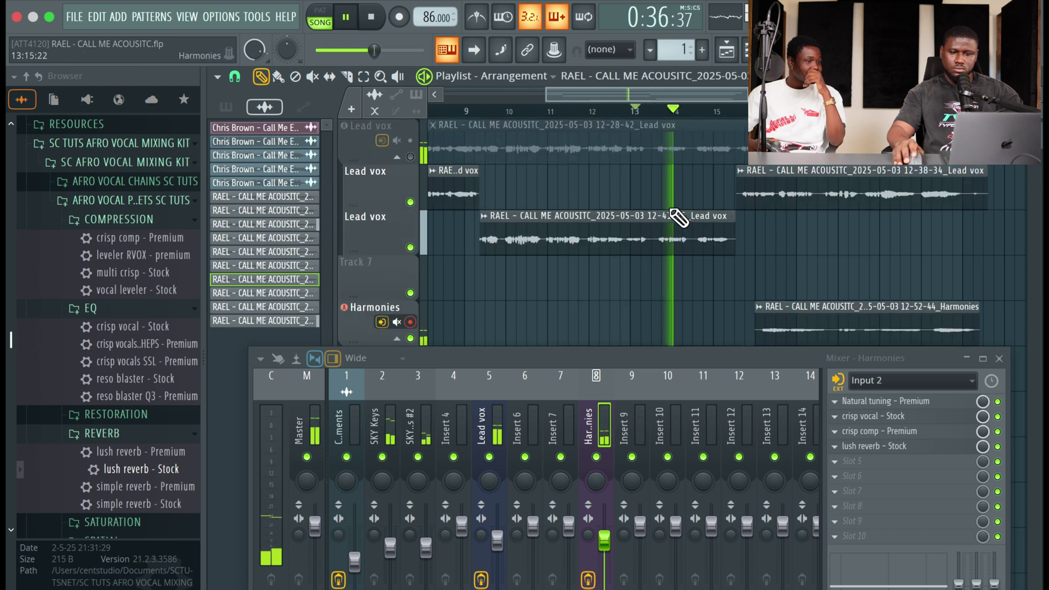
scroll(677, 216, "up", 1)
key("space")
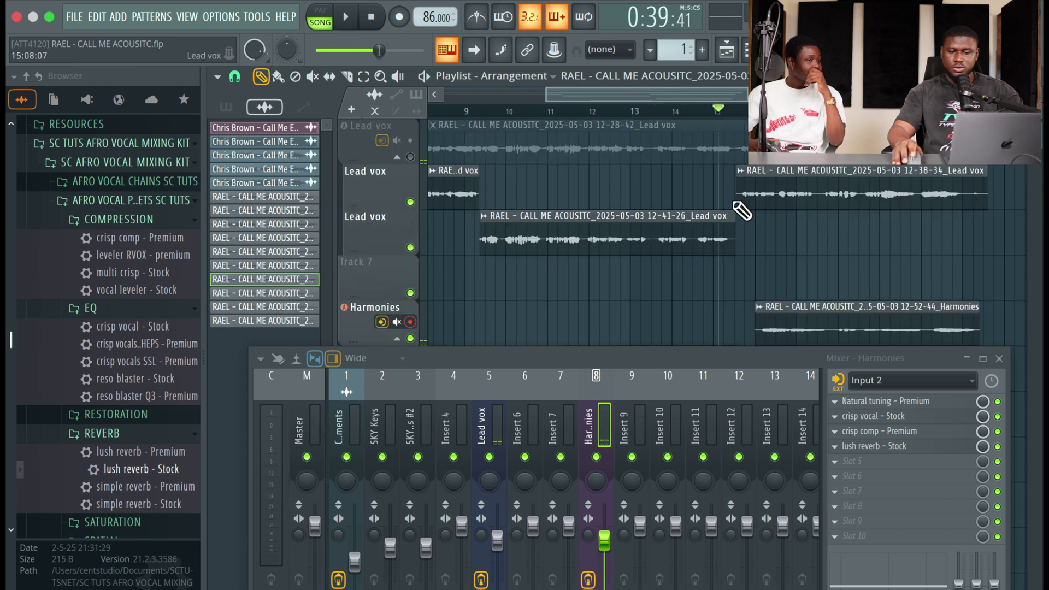
scroll(740, 206, "down", 1)
scroll(732, 201, "up", 2)
mouse_move(744, 232)
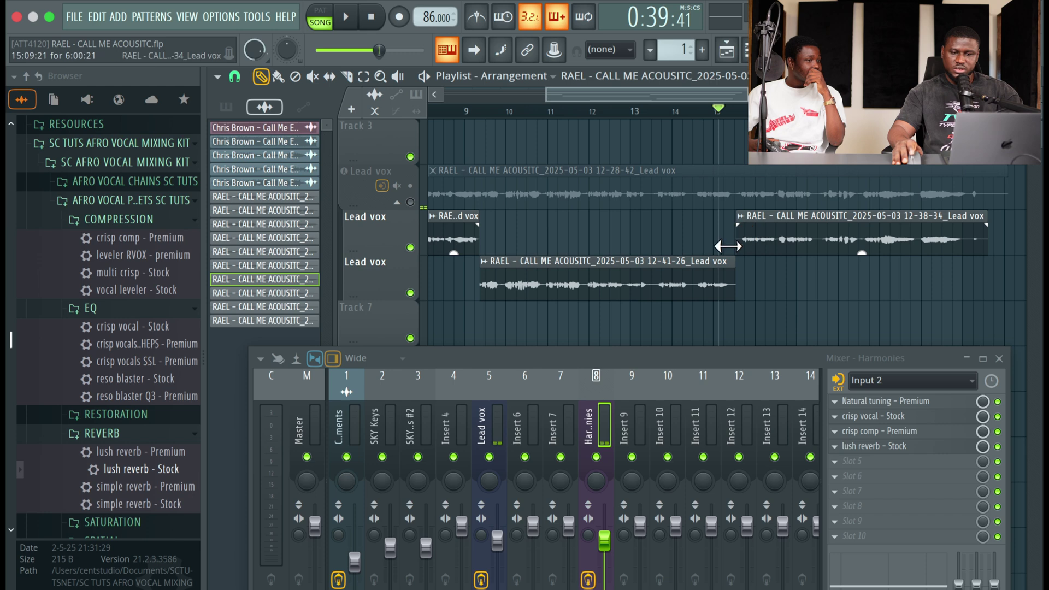
scroll(754, 264, "down", 2)
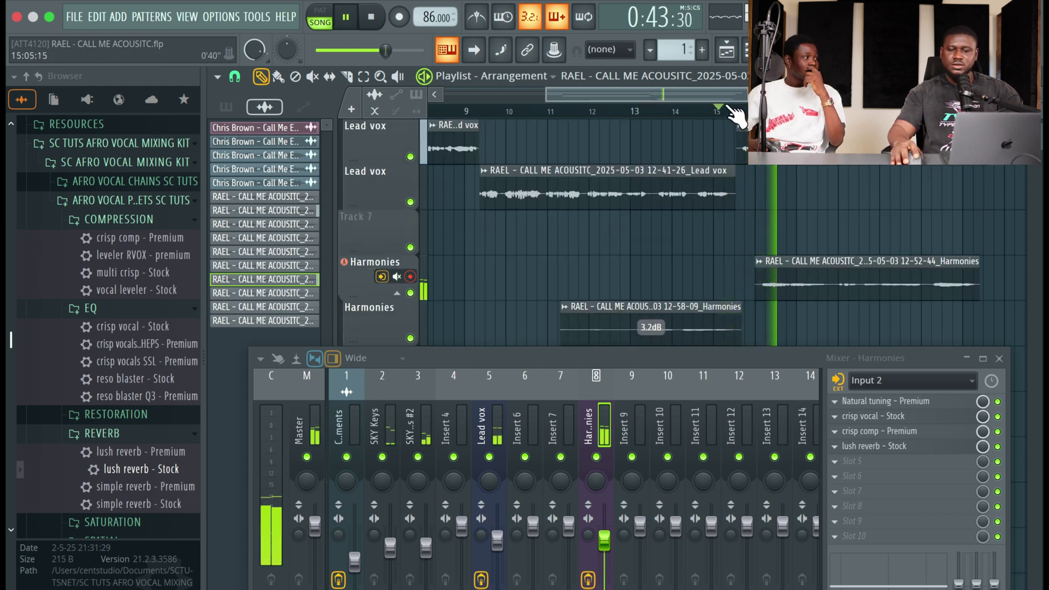
left_click(710, 108)
scroll(717, 127, "down", 2)
Record a third Harmonies take from about bar 14 and play it back with the lead vocal.
left_click(399, 17)
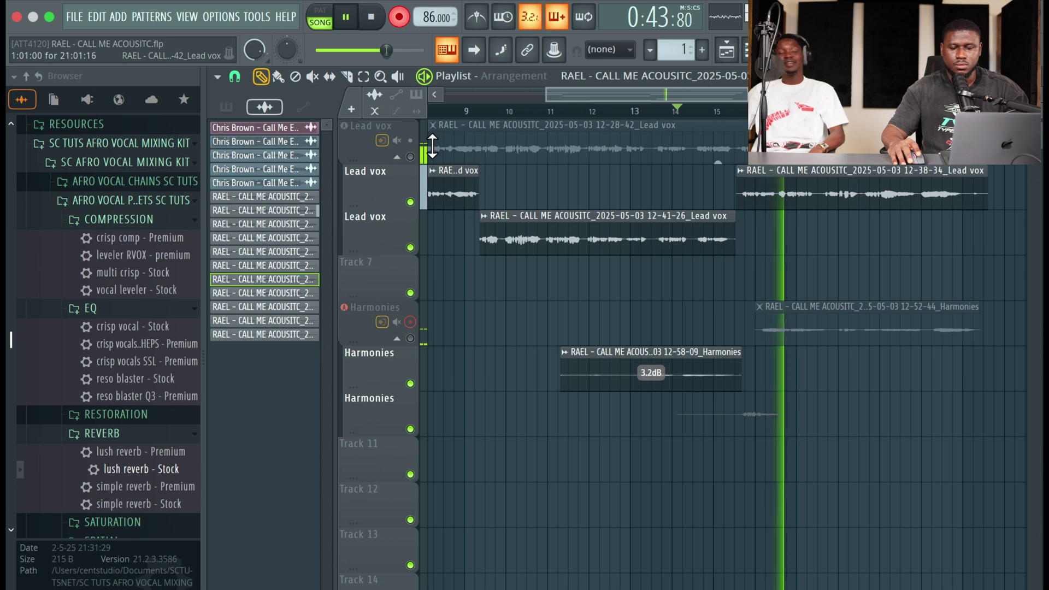
key("space")
key("space")
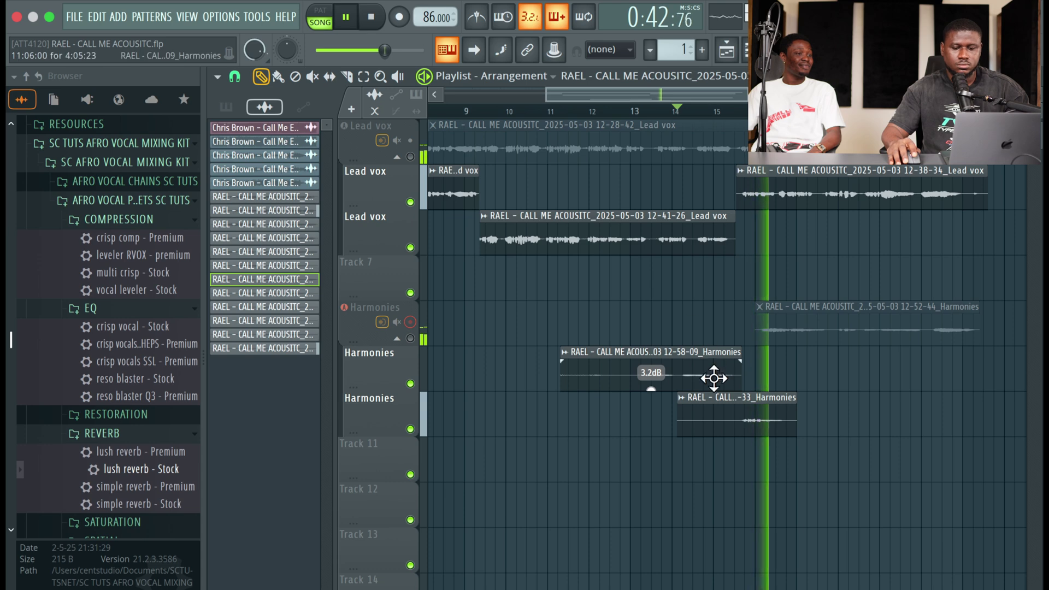
Play from about bar 13 and lower the clip gain of the third Harmonies take to -6.1 dB.
left_click(658, 109)
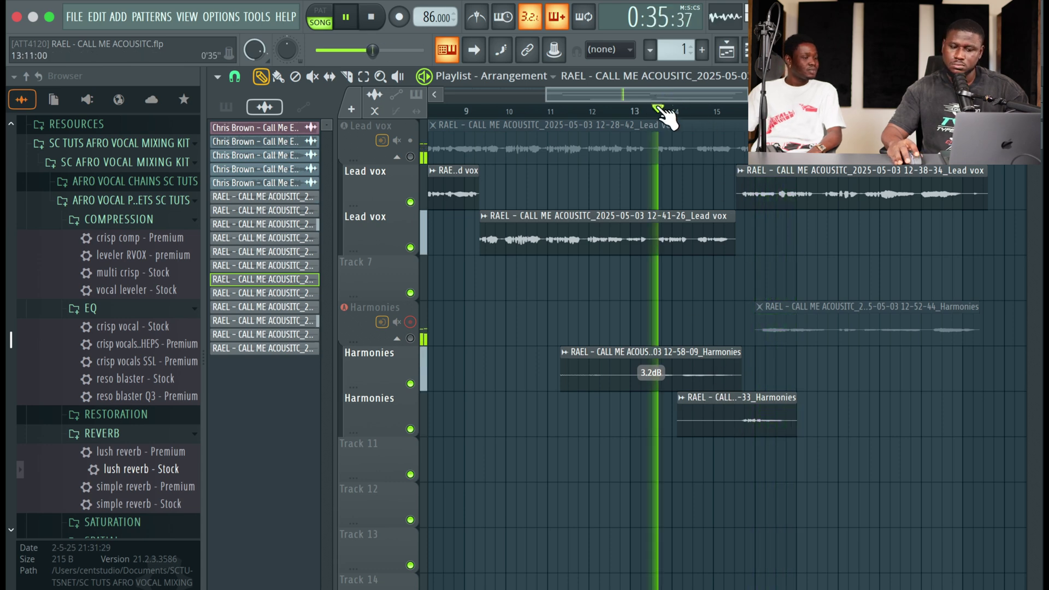
left_click_drag(737, 434, 736, 440)
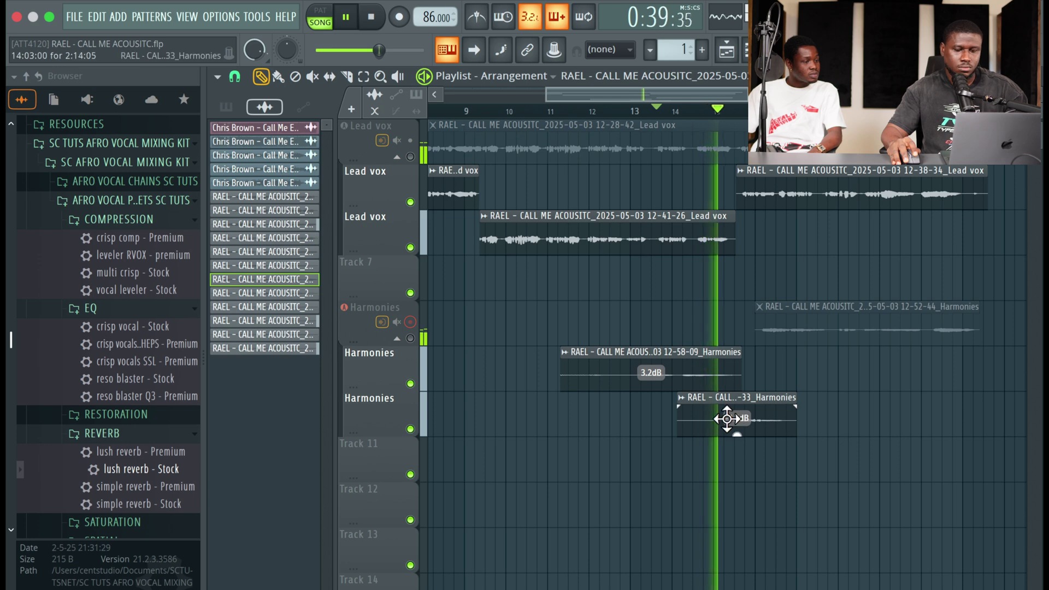
mouse_move(736, 434)
left_mouse_down()
mouse_move(698, 452)
mouse_move(742, 434)
left_mouse_up()
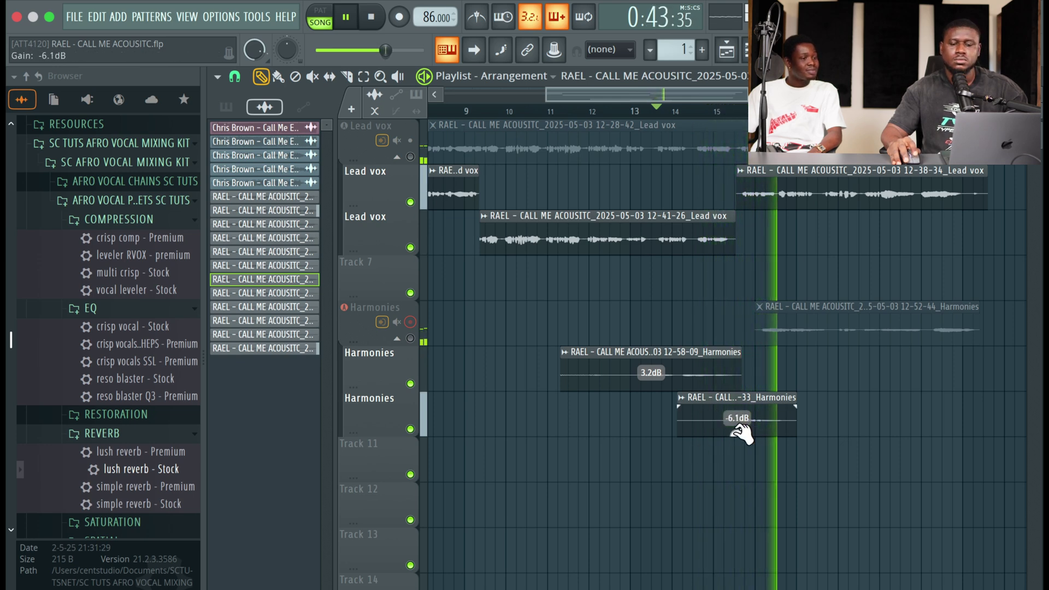
Stop playback, unmute the first Harmonies track, and play it together with the other takes.
key("space")
left_click(411, 338)
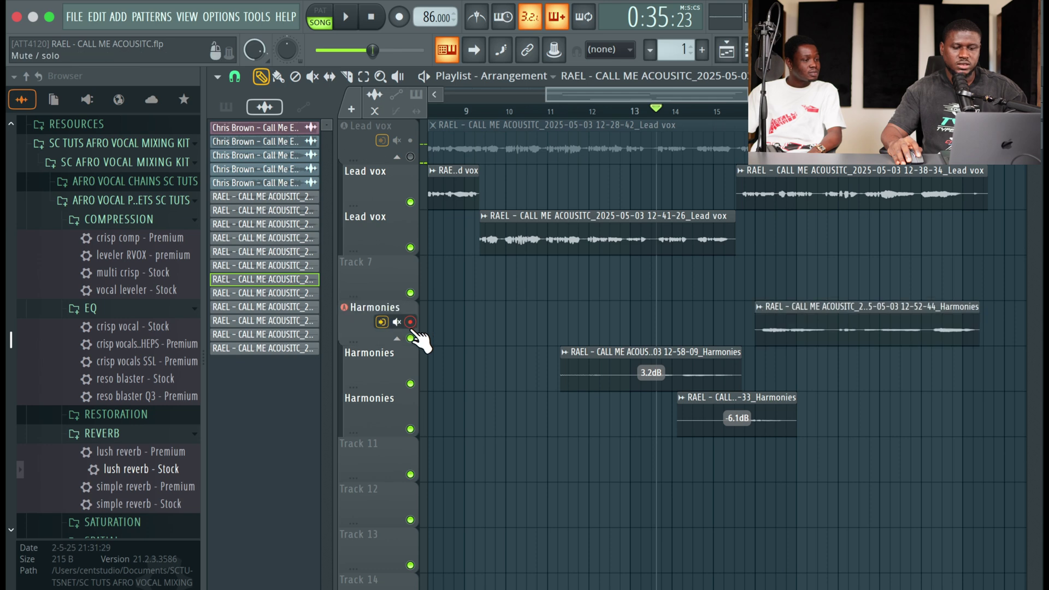
key("space")
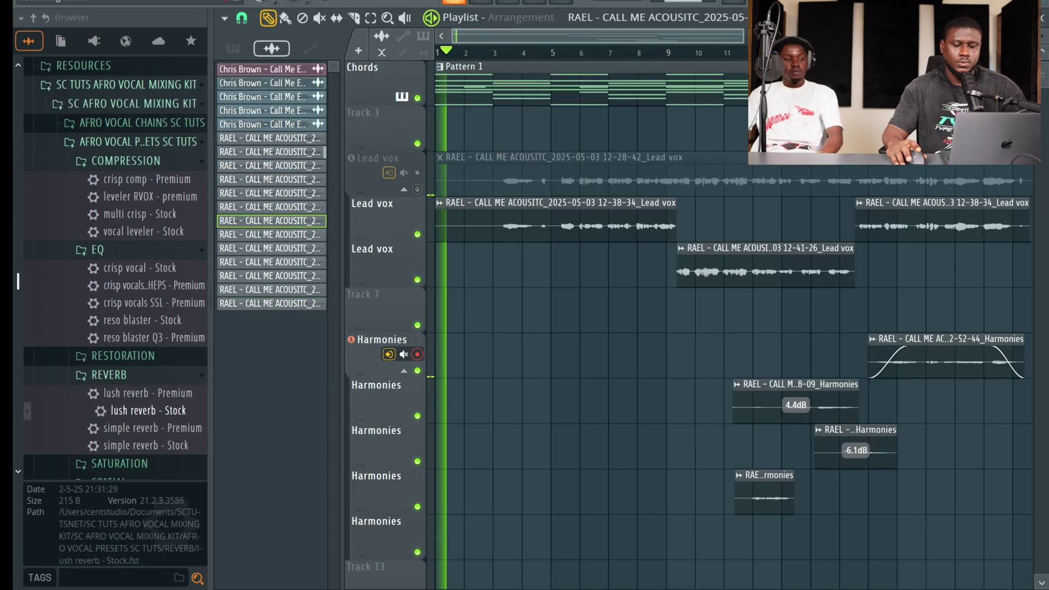
Examine how the Lead vox and Harmonies clips line up across the whole arrangement during playback.
scroll(530, 60, "down", 2)
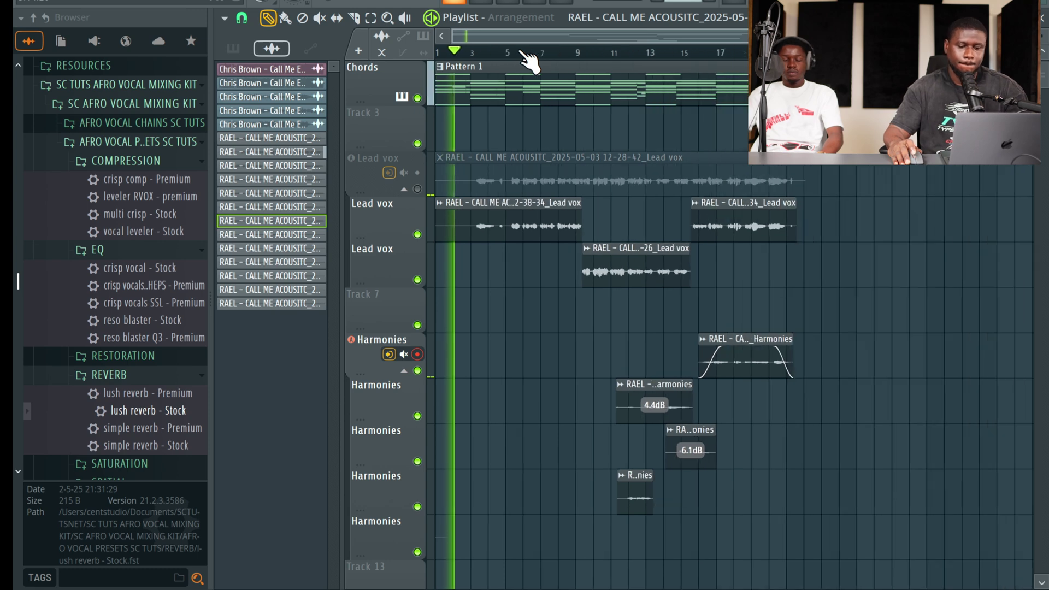
scroll(459, 55, "down", 2)
scroll(454, 57, "up", 1)
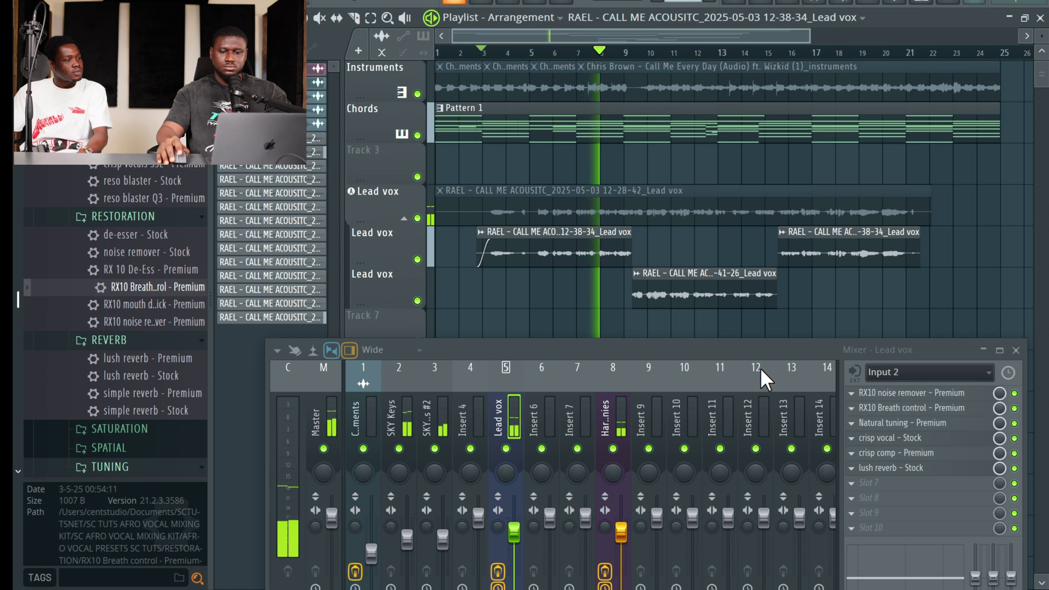
scroll(675, 275, "down", 3)
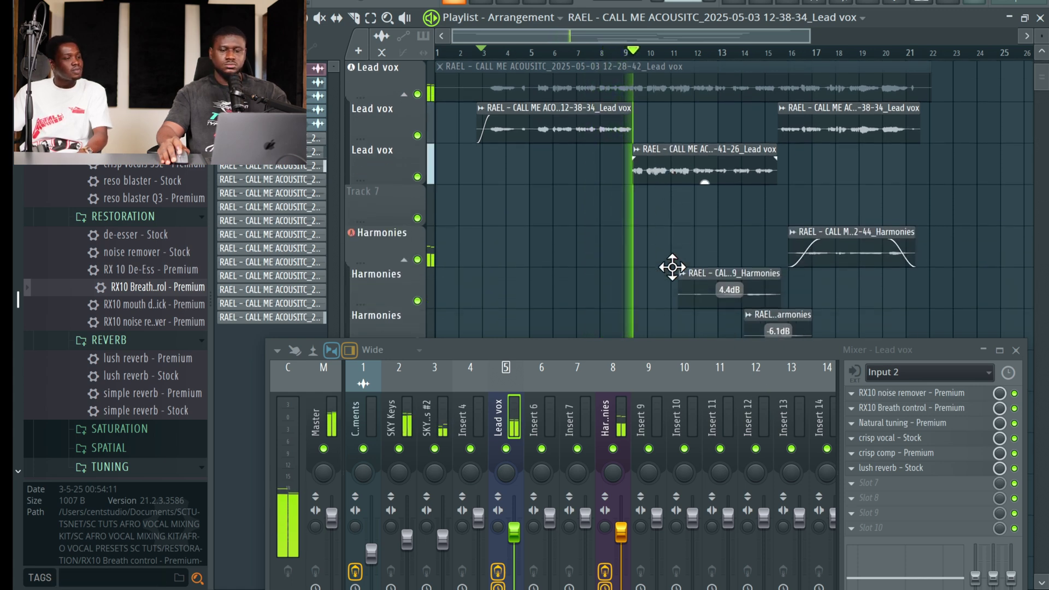
scroll(672, 267, "up", 3)
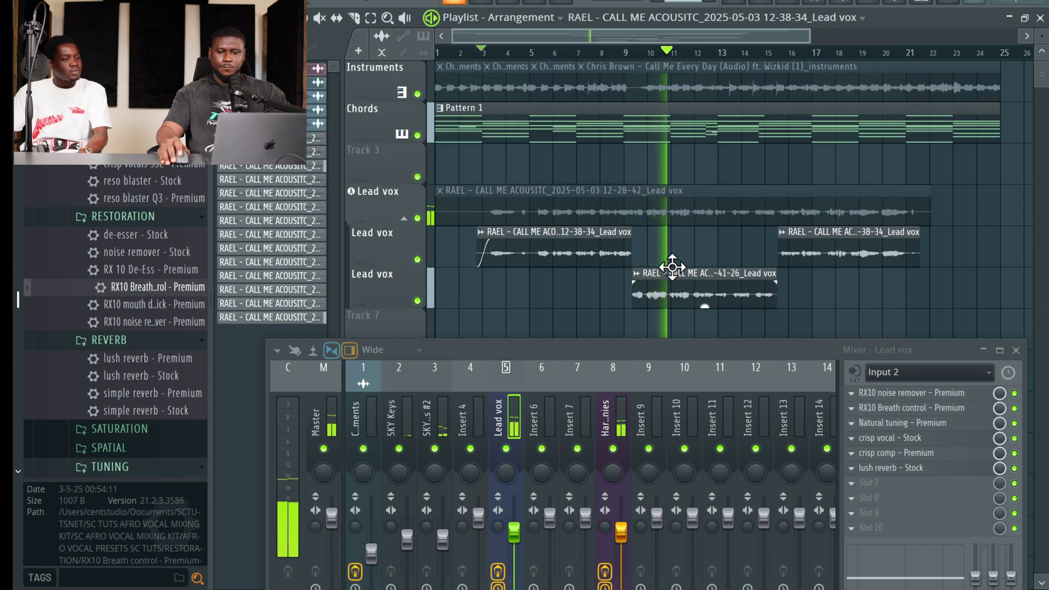
scroll(668, 263, "down", 3)
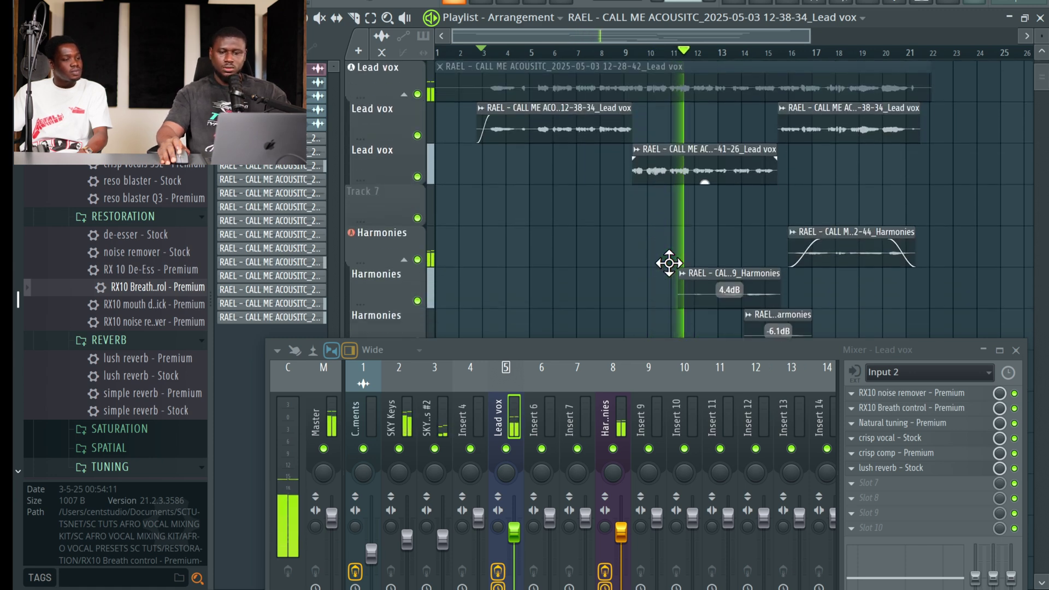
scroll(668, 263, "down", 1)
scroll(668, 263, "down", 2)
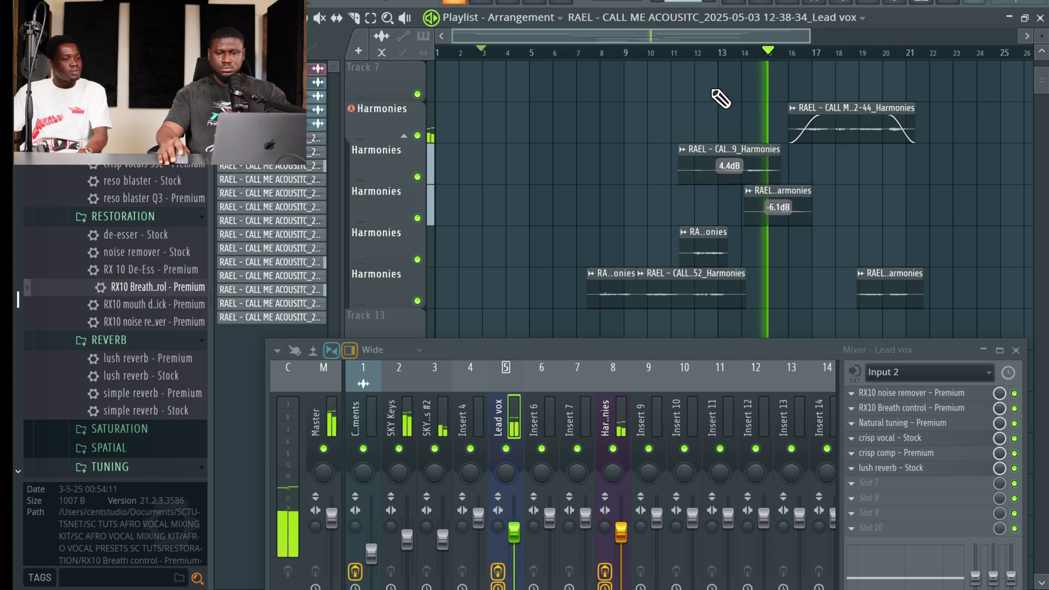
scroll(798, 157, "up", 2)
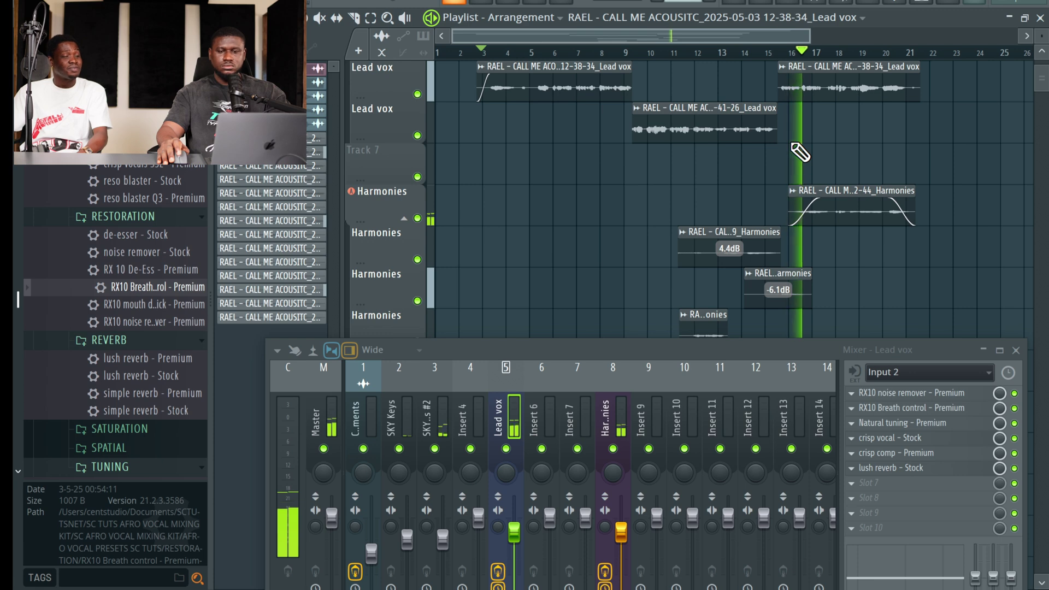
scroll(800, 152, "down", 2)
scroll(952, 229, "up", 3)
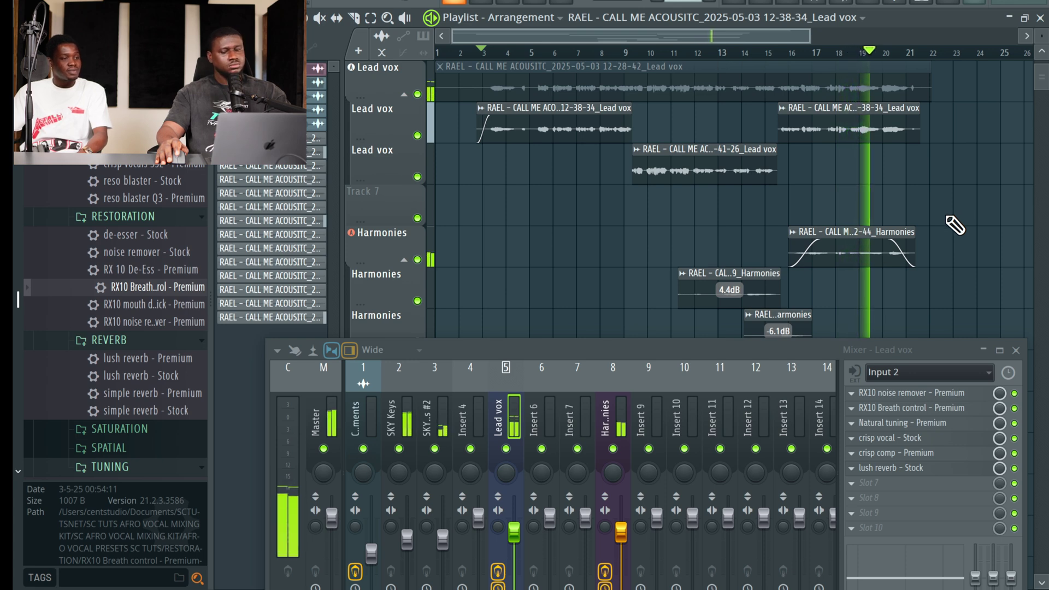
scroll(955, 225, "down", 3)
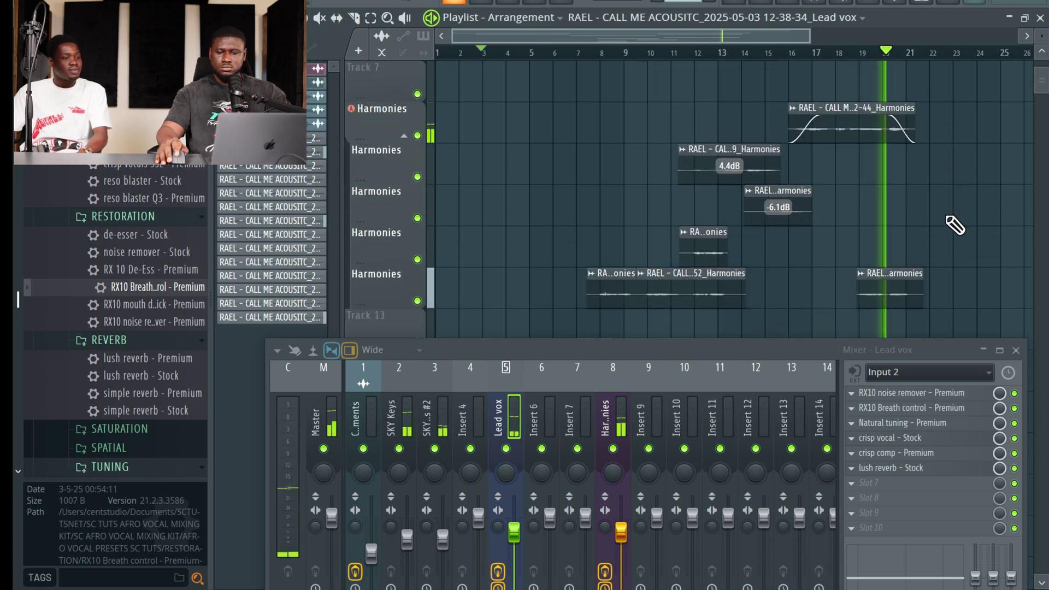
scroll(954, 225, "up", 2)
scroll(954, 225, "down", 2)
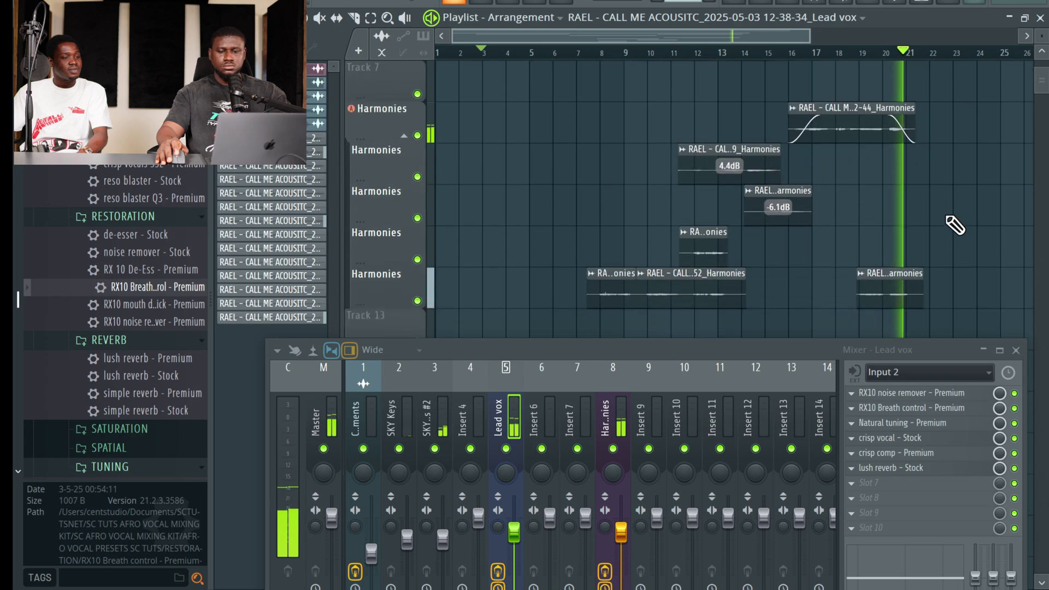